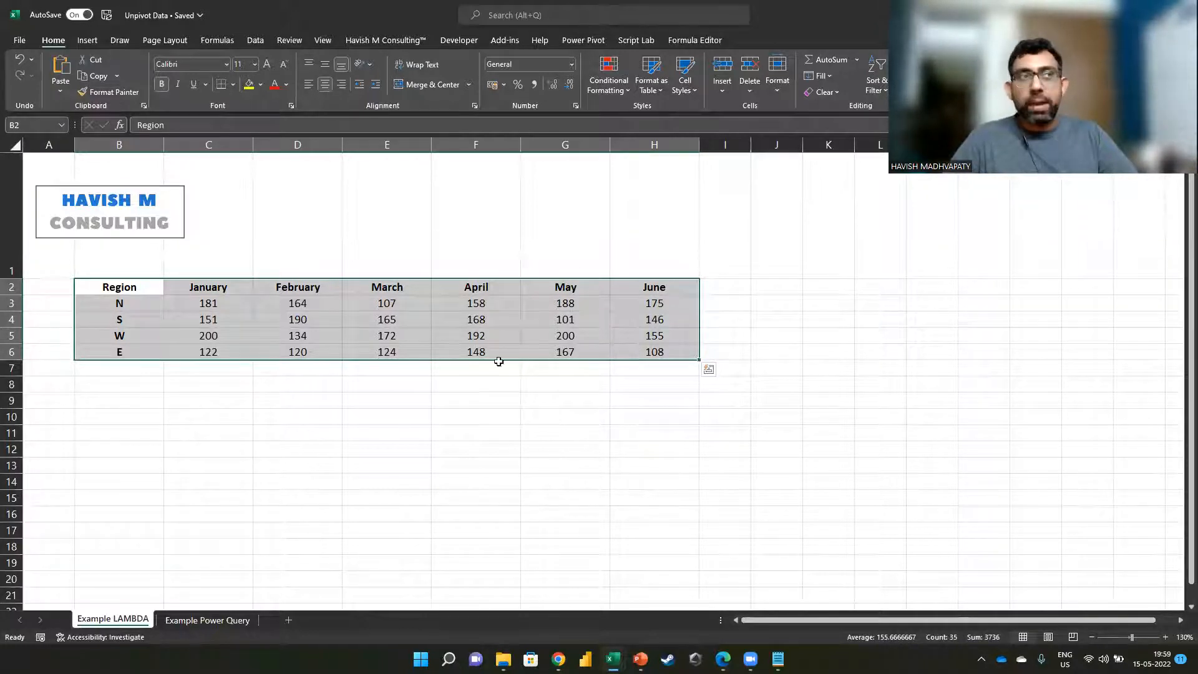
pyautogui.moveTo(111, 282); pyautogui.dragTo(149, 344)
pyautogui.moveTo(208, 286); pyautogui.dragTo(658, 286)
pyautogui.moveTo(219, 301); pyautogui.dragTo(617, 353)
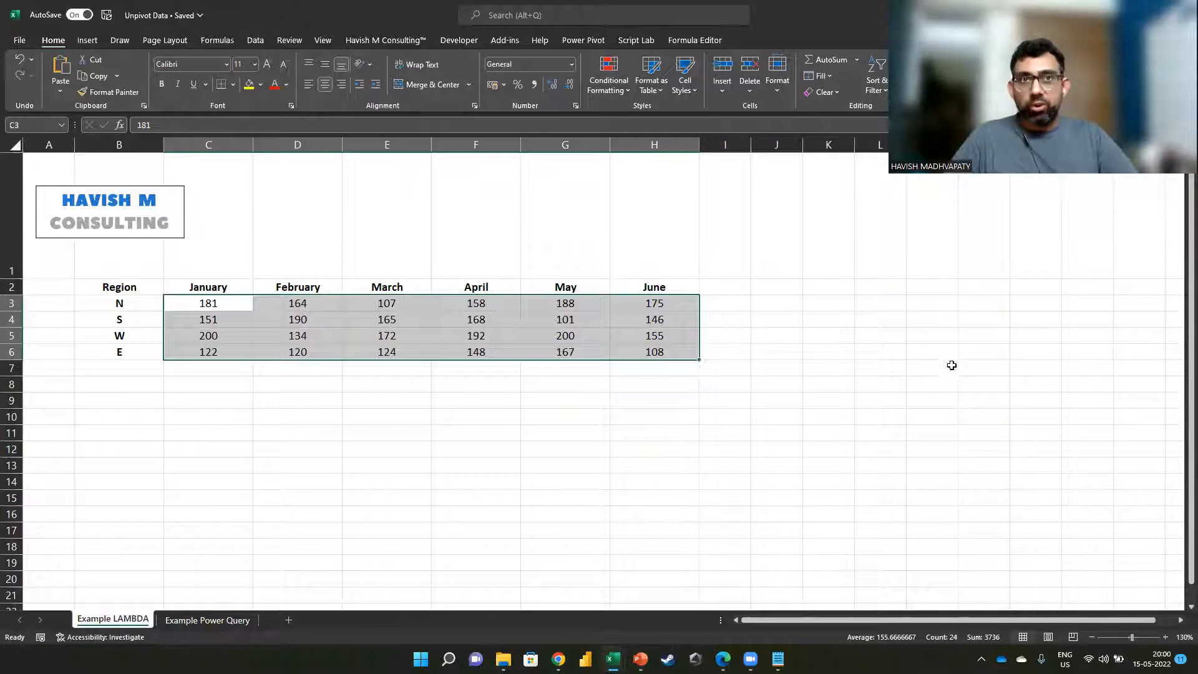
# Step: Enter the column headers Region, Month and HC in cells K2, L2 and M2 of the Example LAMBDA sheet
pyautogui.click(816, 286)
pyautogui.write('Region')
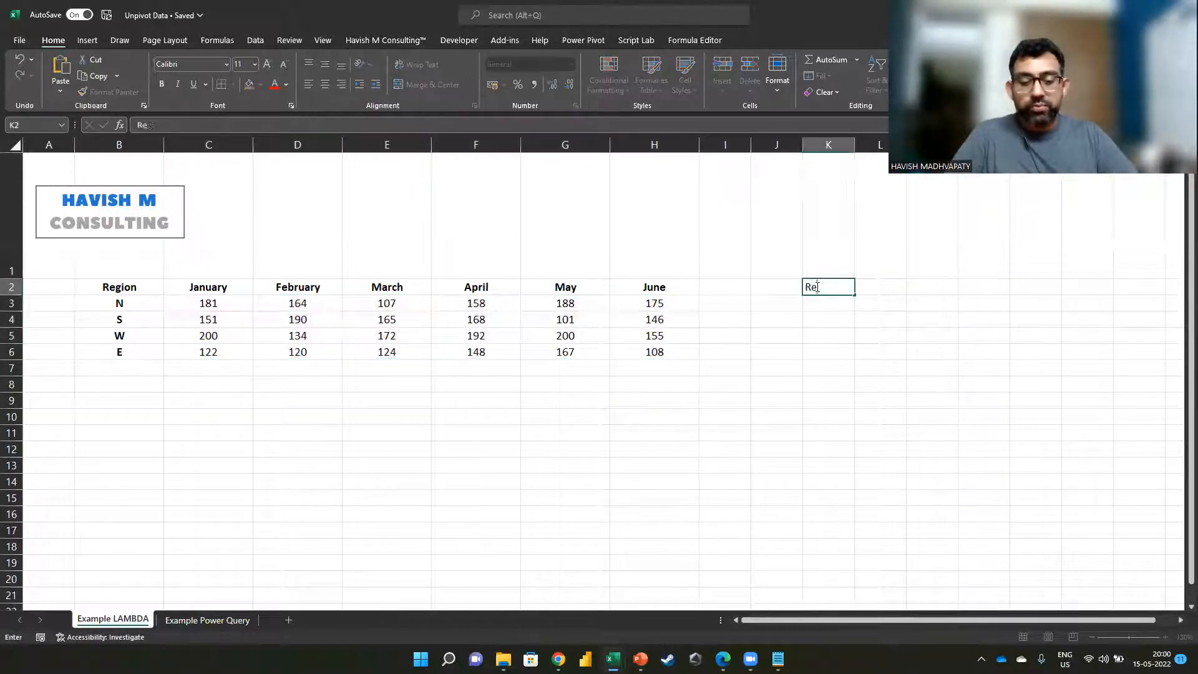
pyautogui.press('Return')
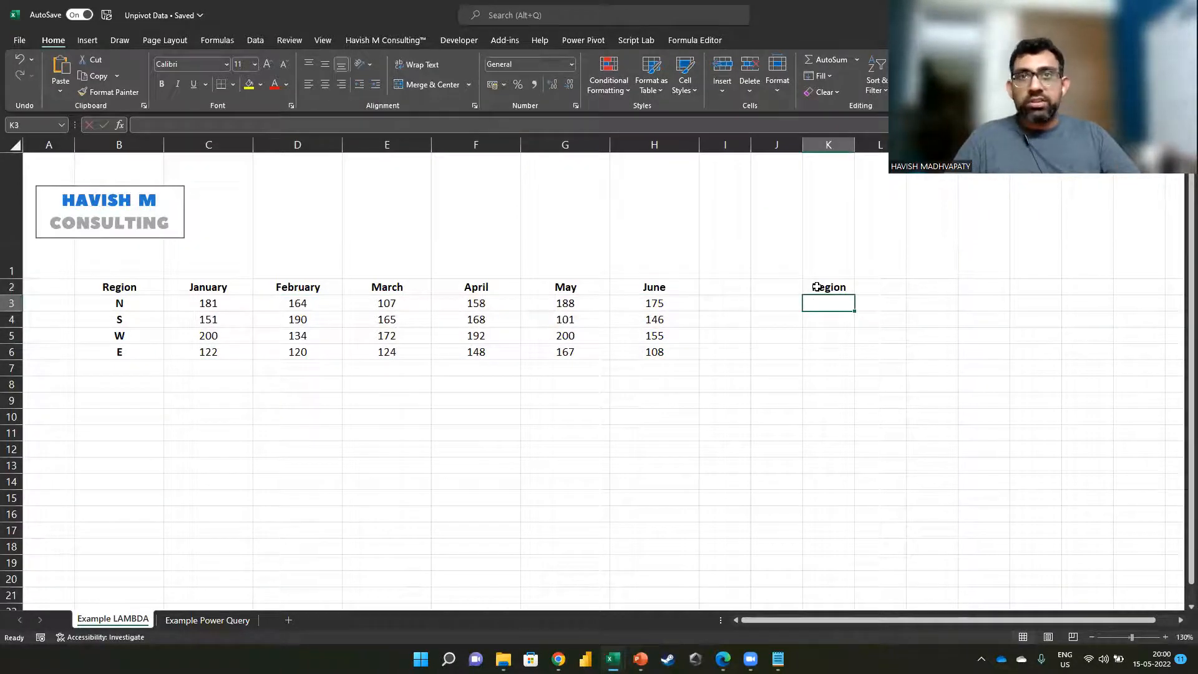
pyautogui.press('Up')
pyautogui.press('Right')
pyautogui.write('Month')
pyautogui.press('Return')
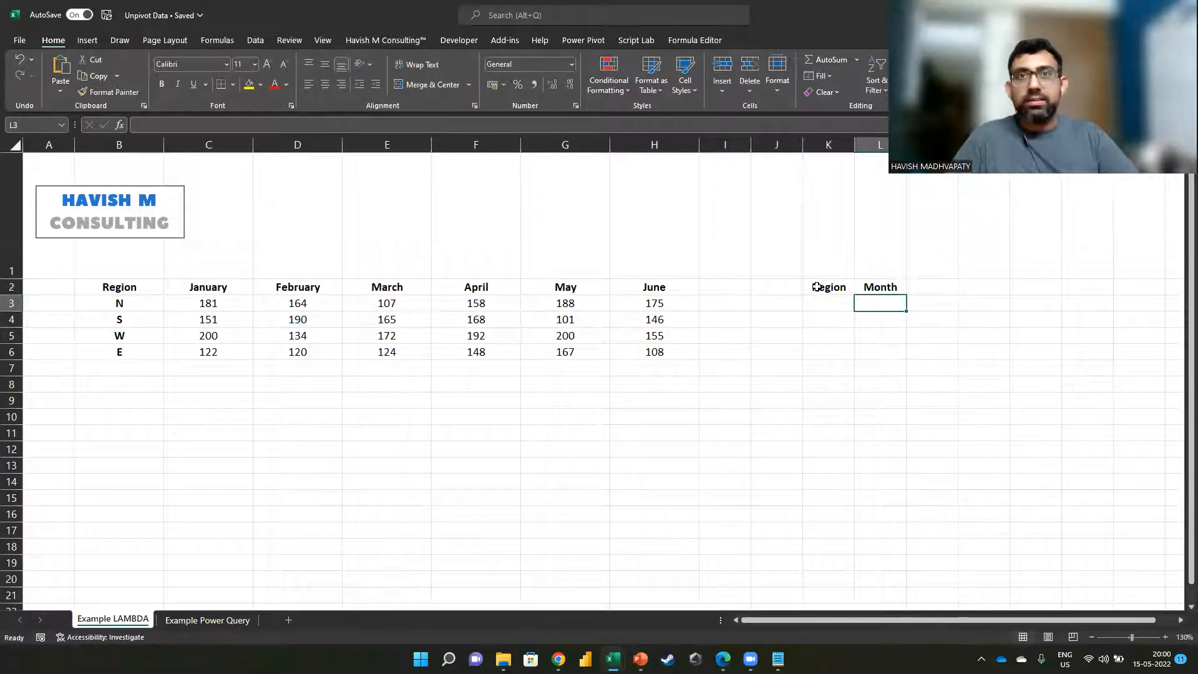
pyautogui.press('Up')
pyautogui.press('Right')
pyautogui.write('HC')
pyautogui.press('Return')
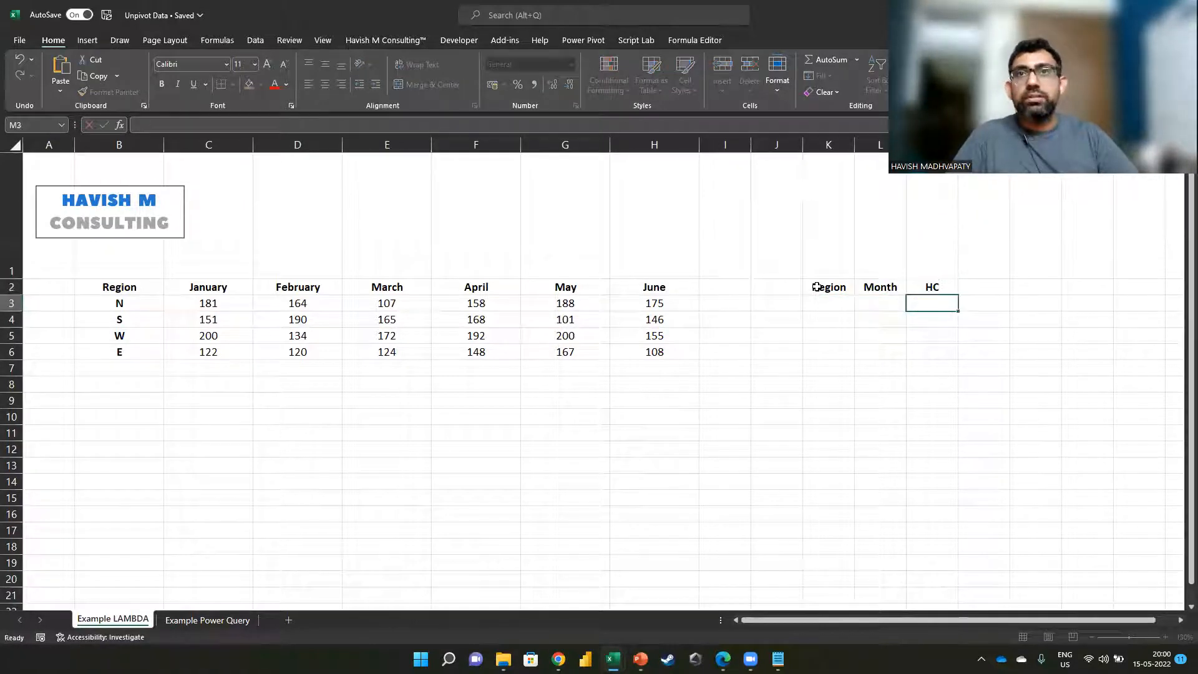
# Step: Enter N in cell K3 under Region and fill it down to K8
pyautogui.press('Left')
pyautogui.press('Left')
pyautogui.write('N')
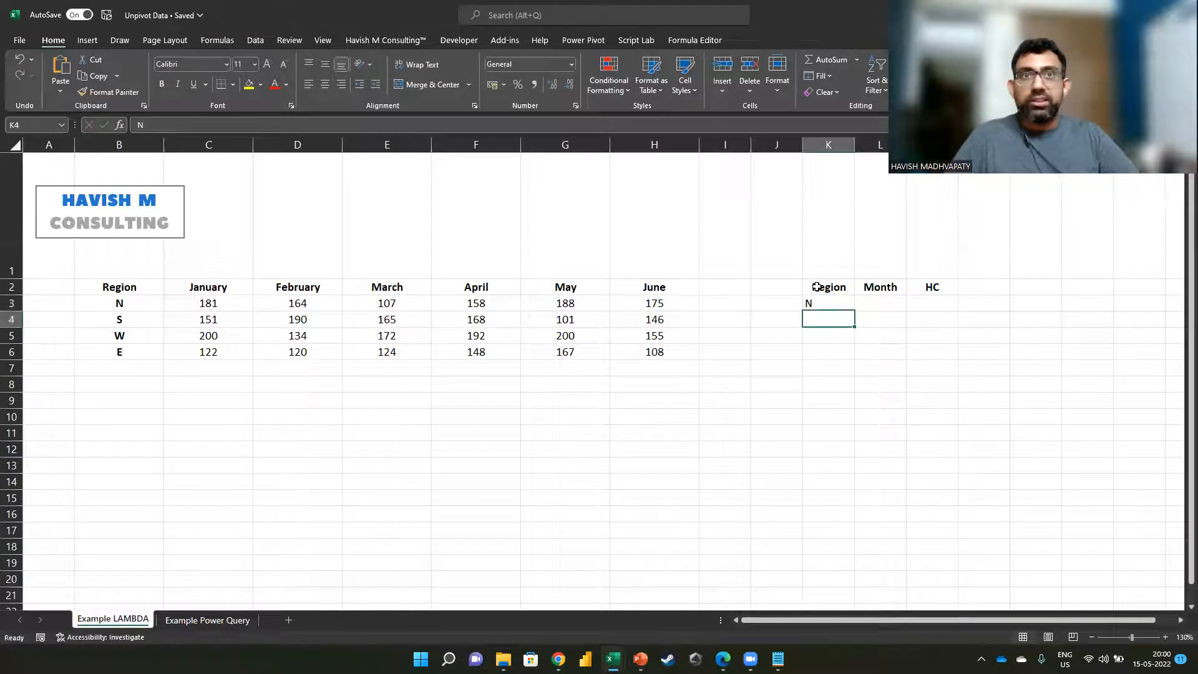
pyautogui.hotkey('shift', 'Down')
pyautogui.hotkey('shift', 'Down')
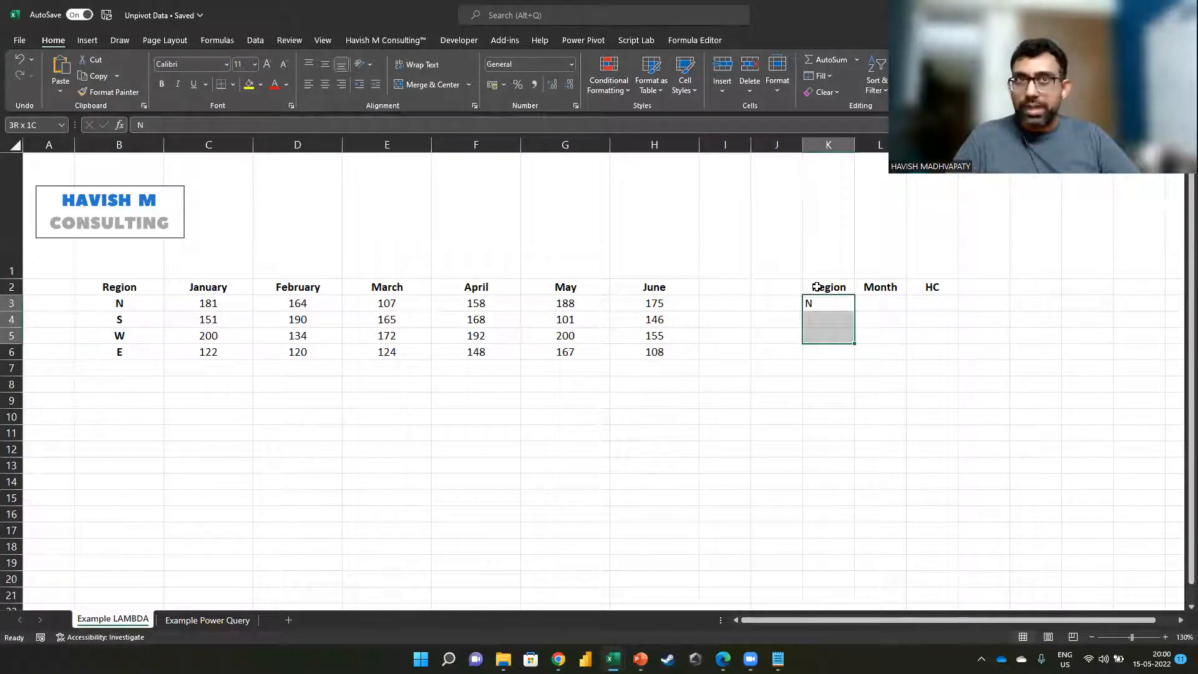
pyautogui.hotkey('shift', 'Down')
pyautogui.hotkey('shift', 'Down')
pyautogui.hotkey('shift', 'Down')
pyautogui.hotkey('ctrl', 'd')
pyautogui.press('Right')
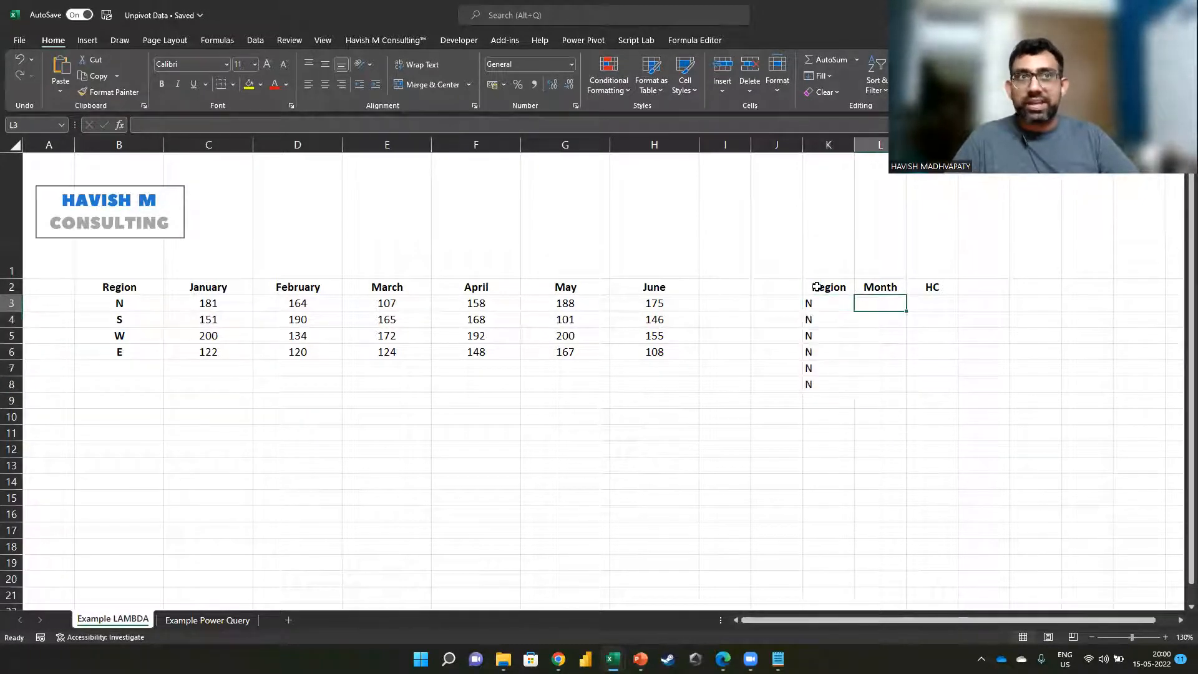
# Step: Copy the month headers January to June and paste them transposed under Month, starting in L3
pyautogui.click(817, 286)
pyautogui.press('Left')
pyautogui.press('Left')
pyautogui.press('Left')
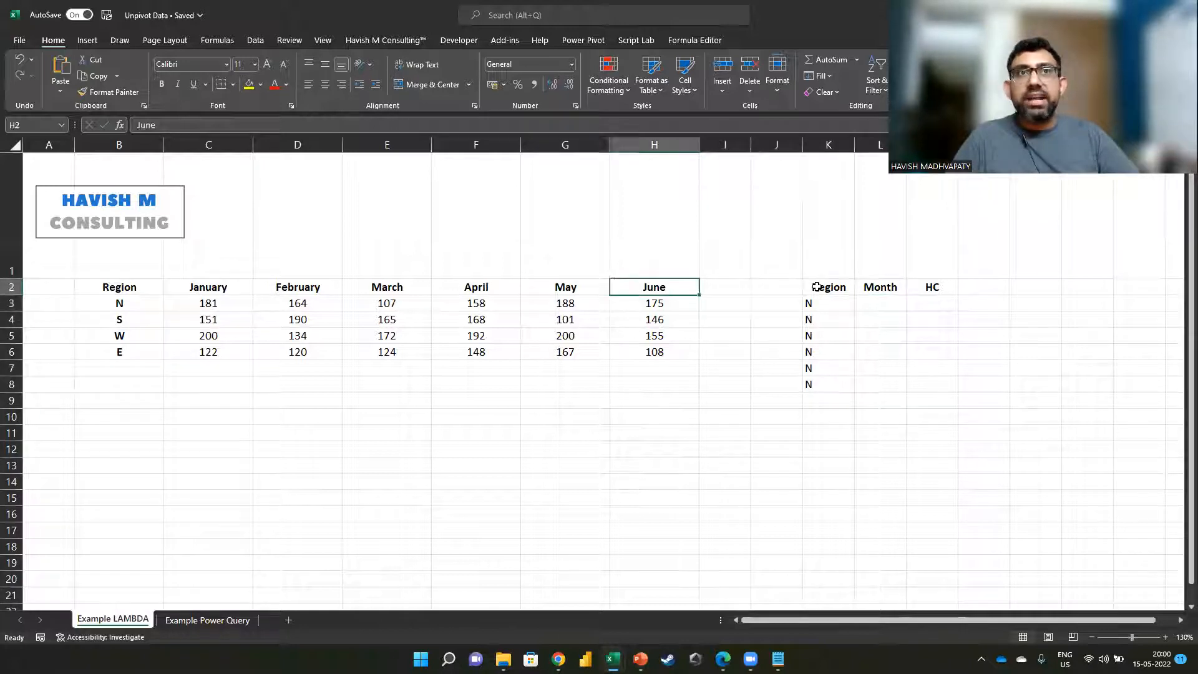
pyautogui.hotkey('shift', 'Left')
pyautogui.hotkey('shift', 'Left')
pyautogui.hotkey('shift', 'Left')
pyautogui.hotkey('shift', 'Left')
pyautogui.hotkey('shift', 'Left')
pyautogui.hotkey('ctrl', 'c')
pyautogui.press('Right')
pyautogui.press('Right')
pyautogui.press('Right')
pyautogui.press('Down')
pyautogui.press('Right')
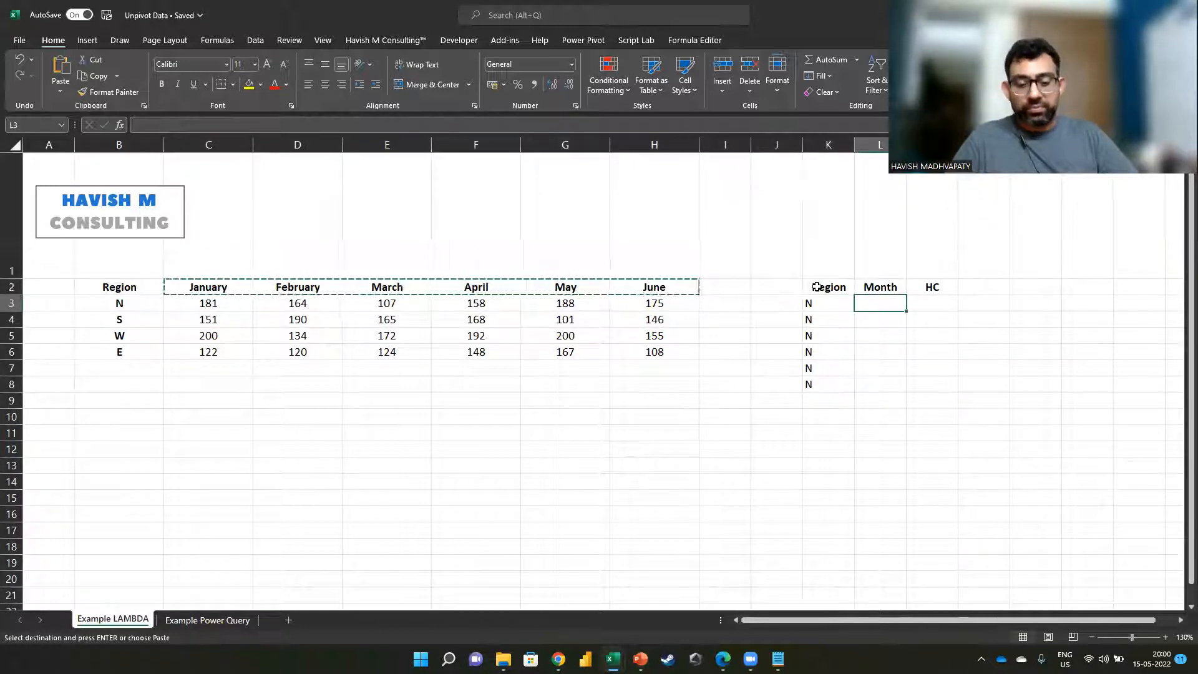
pyautogui.hotkey('ctrl', 'alt', 'v')
pyautogui.press('e')
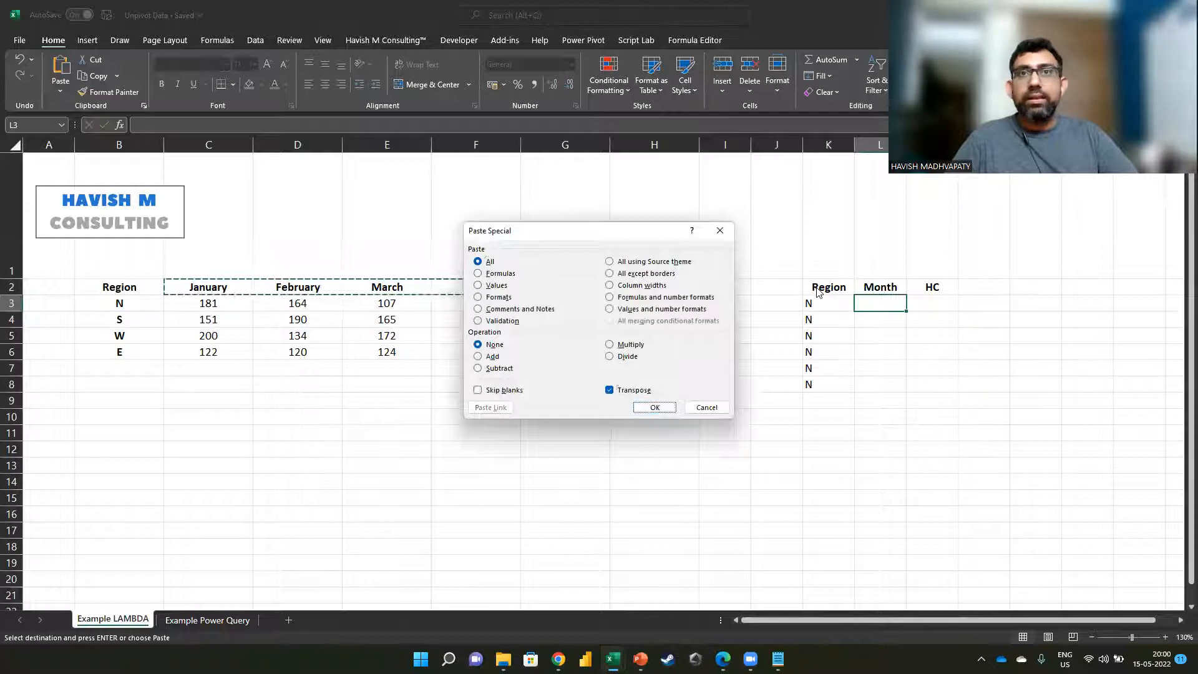
pyautogui.press('Return')
# Step: Copy region N's January to June values and paste them transposed under HC, starting in M3
pyautogui.press('Left')
pyautogui.press('Left')
pyautogui.press('Left')
pyautogui.press('Left')
pyautogui.hotkey('shift', 'Left')
pyautogui.hotkey('shift', 'Left')
pyautogui.hotkey('shift', 'Left')
pyautogui.hotkey('shift', 'Left')
pyautogui.hotkey('shift', 'Left')
pyautogui.hotkey('shift', 'Left')
pyautogui.hotkey('shift', 'Right')
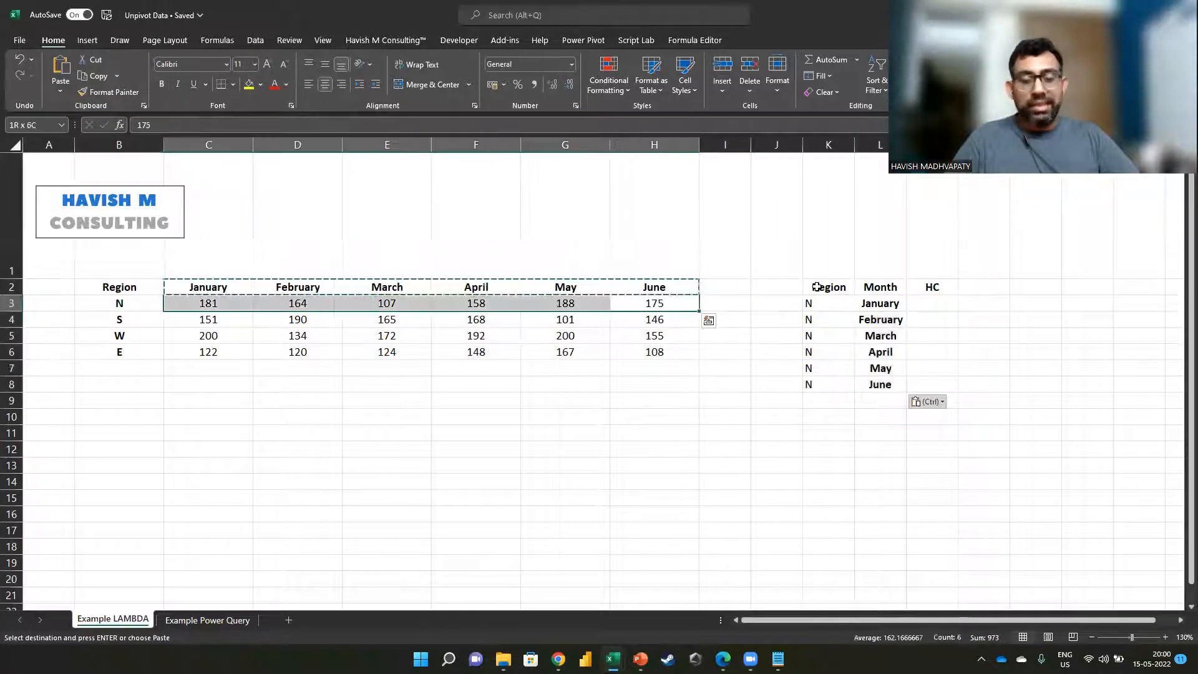
pyautogui.hotkey('ctrl', 'c')
pyautogui.press('Right')
pyautogui.press('Right')
pyautogui.press('Down')
pyautogui.press('Right')
pyautogui.press('Right')
pyautogui.press('Right')
pyautogui.press('Up')
pyautogui.press('Up')
pyautogui.press('Down')
pyautogui.hotkey('ctrl', 'alt', 'v')
pyautogui.press('e')
pyautogui.press('Return')
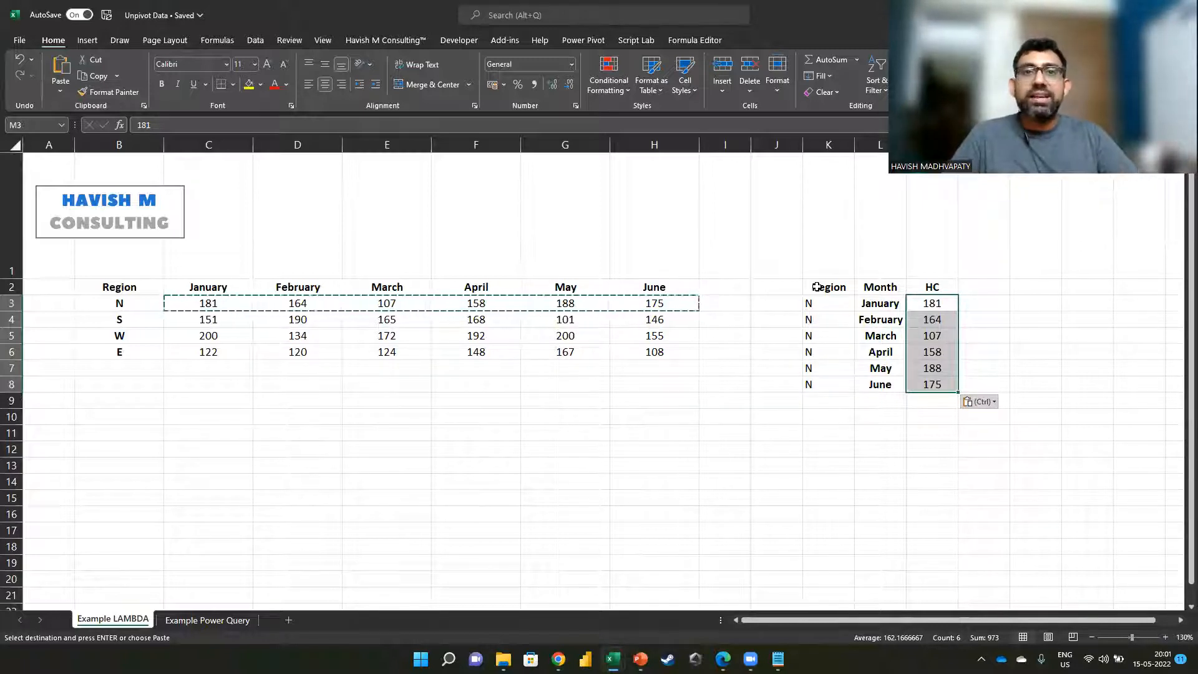
# Step: Clear the contents of the whole manually built table in K2:M8
pyautogui.click(816, 286)
pyautogui.hotkey('ctrl', 'a')
pyautogui.press('Delete')
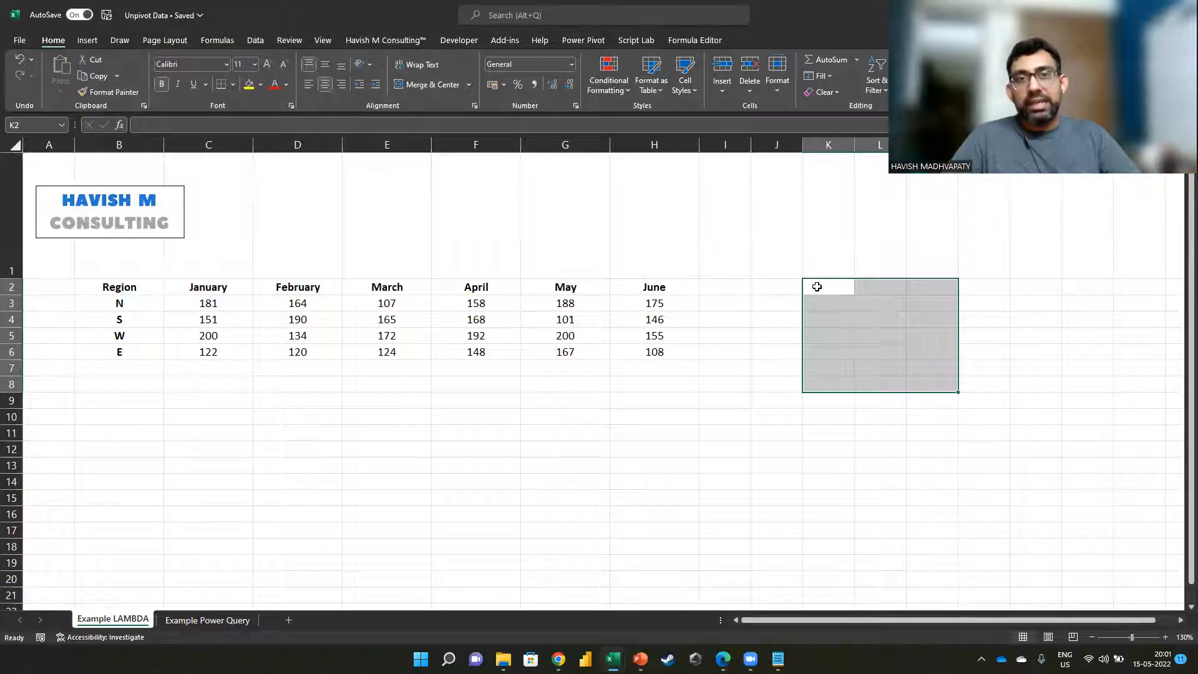
# Step: Look at the Example Power Query sheet and return to the Region header cell on the Example LAMBDA sheet
pyautogui.click(206, 620)
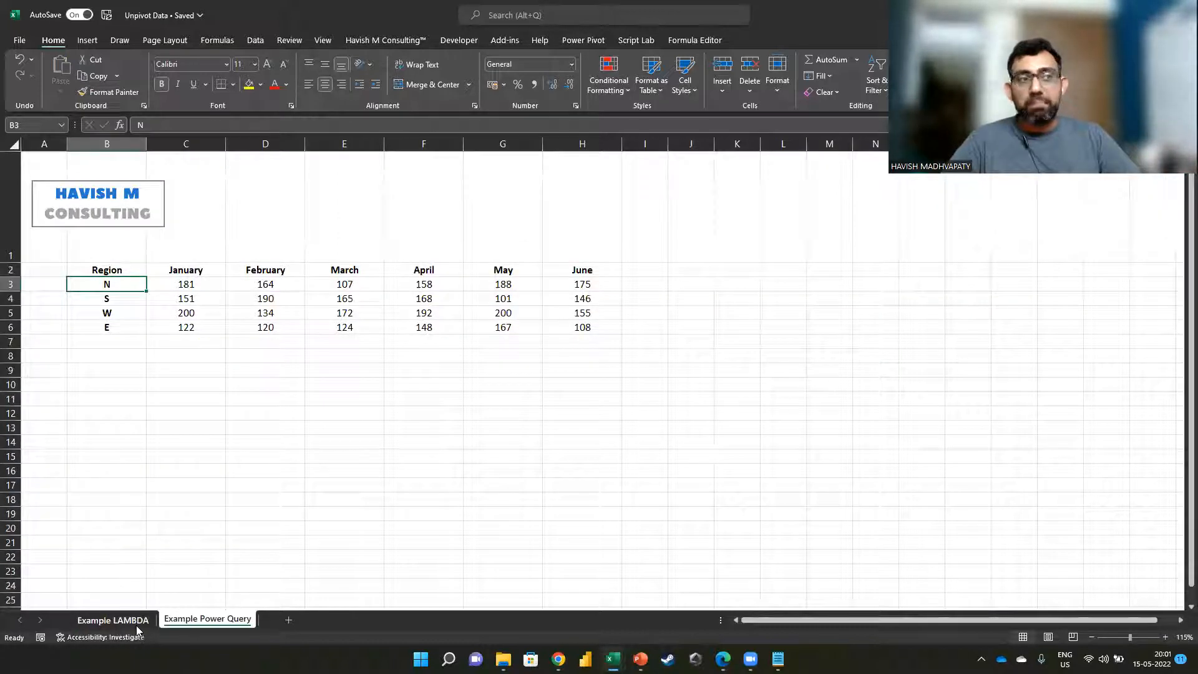
pyautogui.click(133, 623)
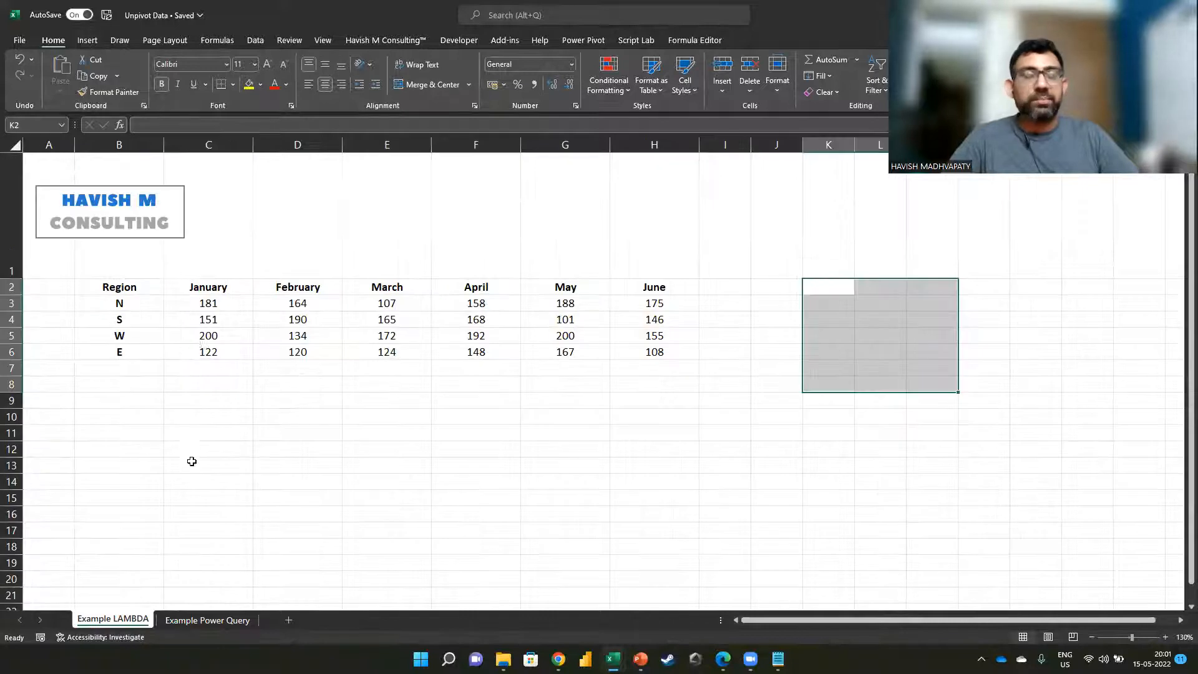
pyautogui.click(175, 328)
pyautogui.press('Left')
pyautogui.press('Up')
pyautogui.press('Up')
pyautogui.press('Up')
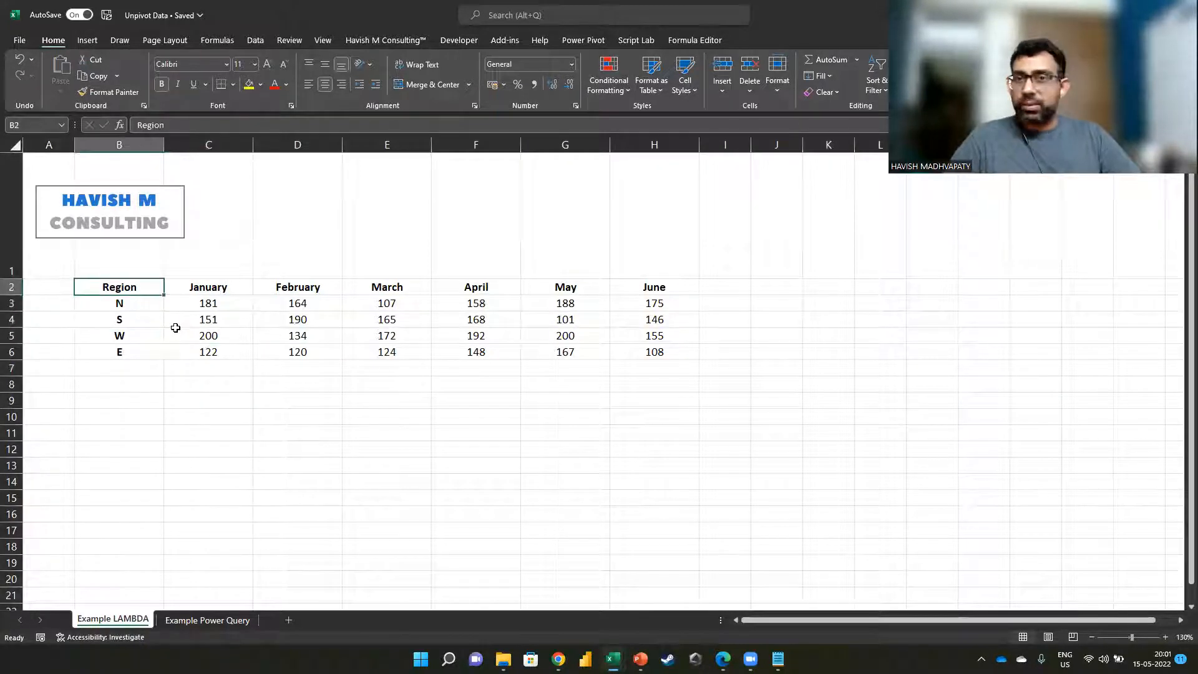
# Step: Copy the entire LAMBDA formula from the untitled Notepad document and return to the Unpivot Data workbook in Excel
pyautogui.press('super+Tab')
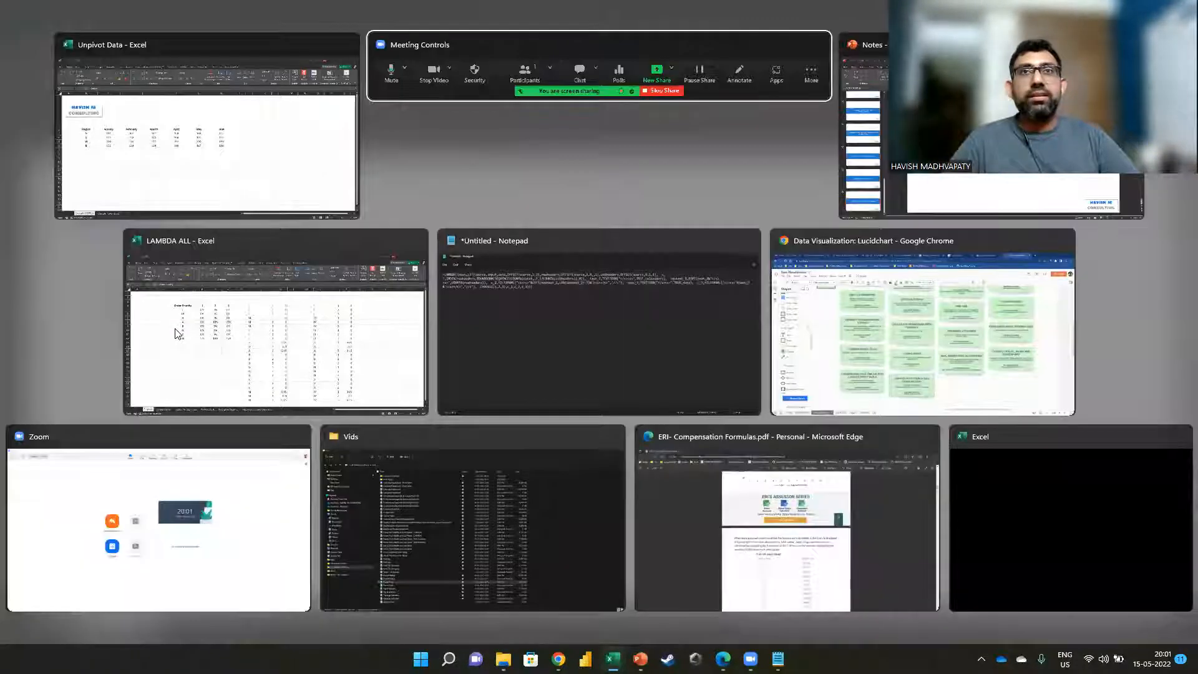
pyautogui.press('Down')
pyautogui.press('Return')
pyautogui.click(287, 219)
pyautogui.hotkey('ctrl', 'a')
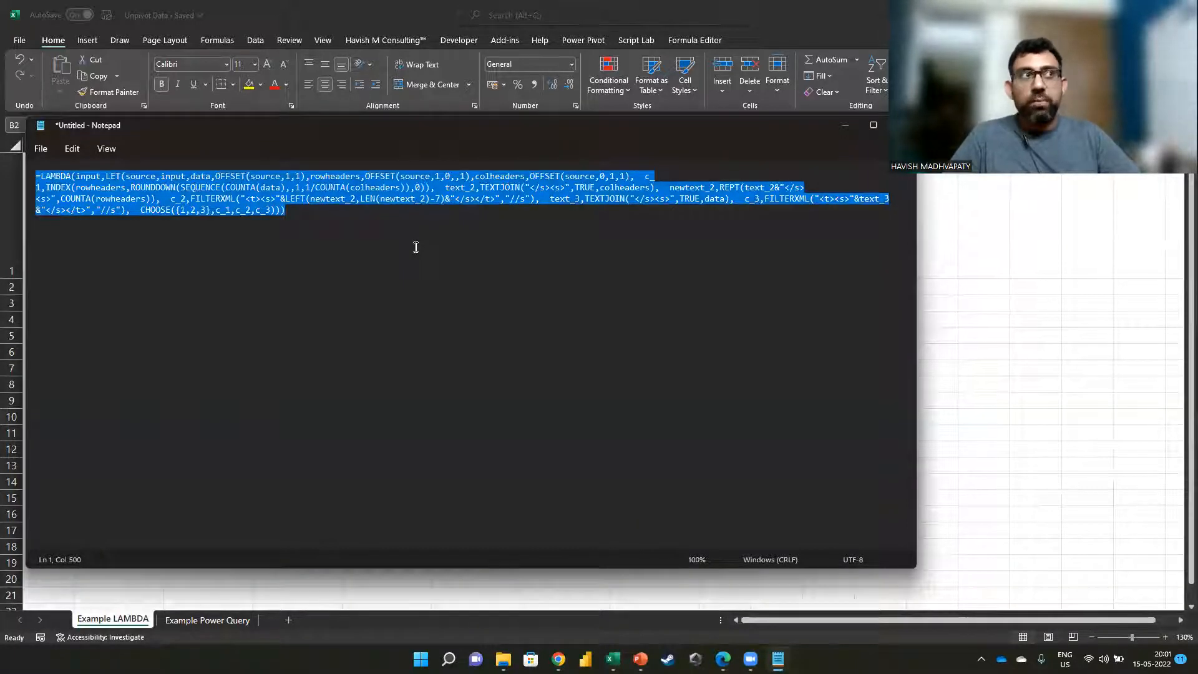
pyautogui.hotkey('alt', 'Tab')
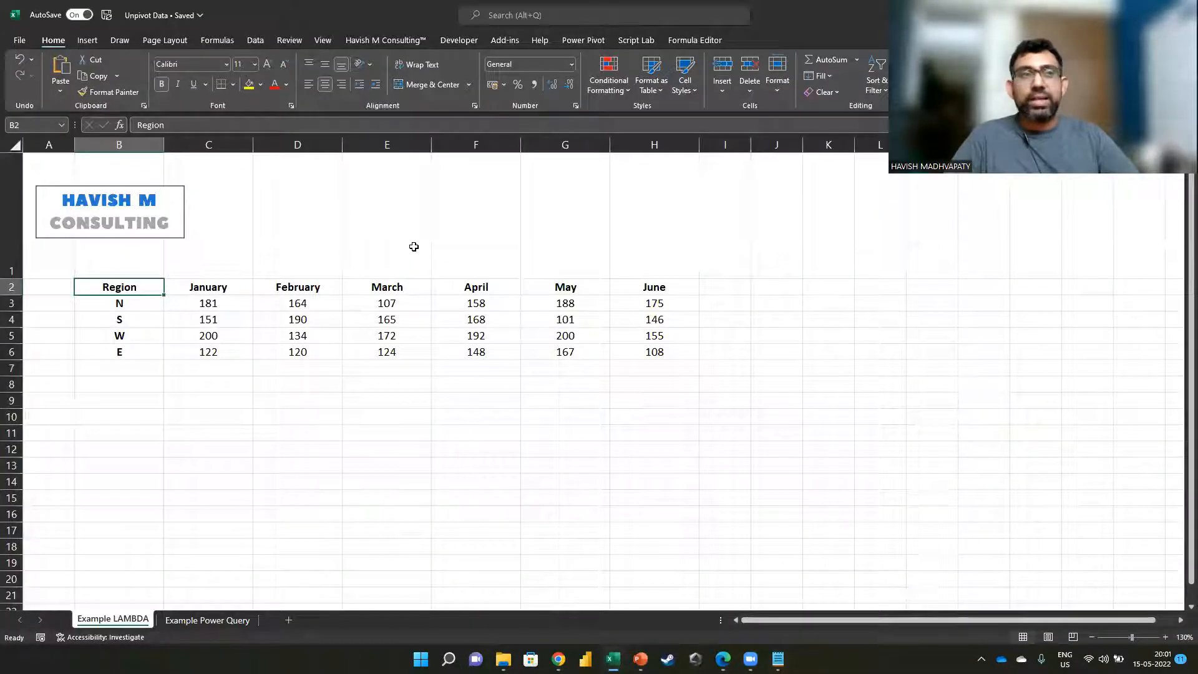
pyautogui.click(225, 40)
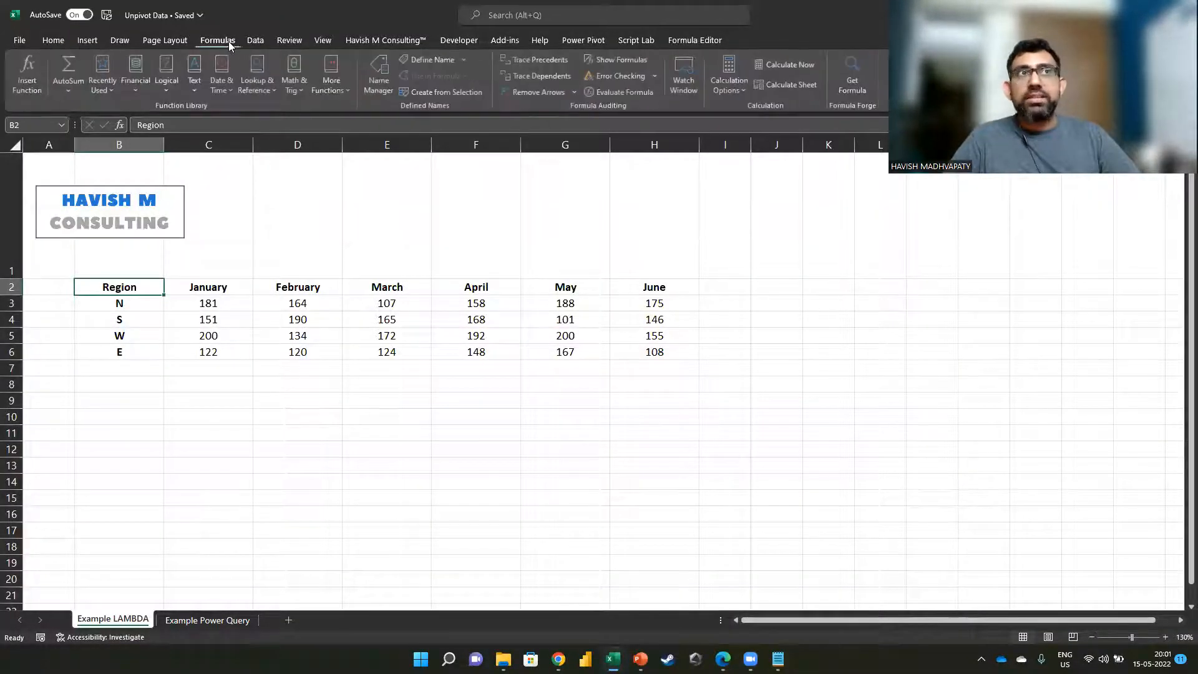
pyautogui.click(383, 89)
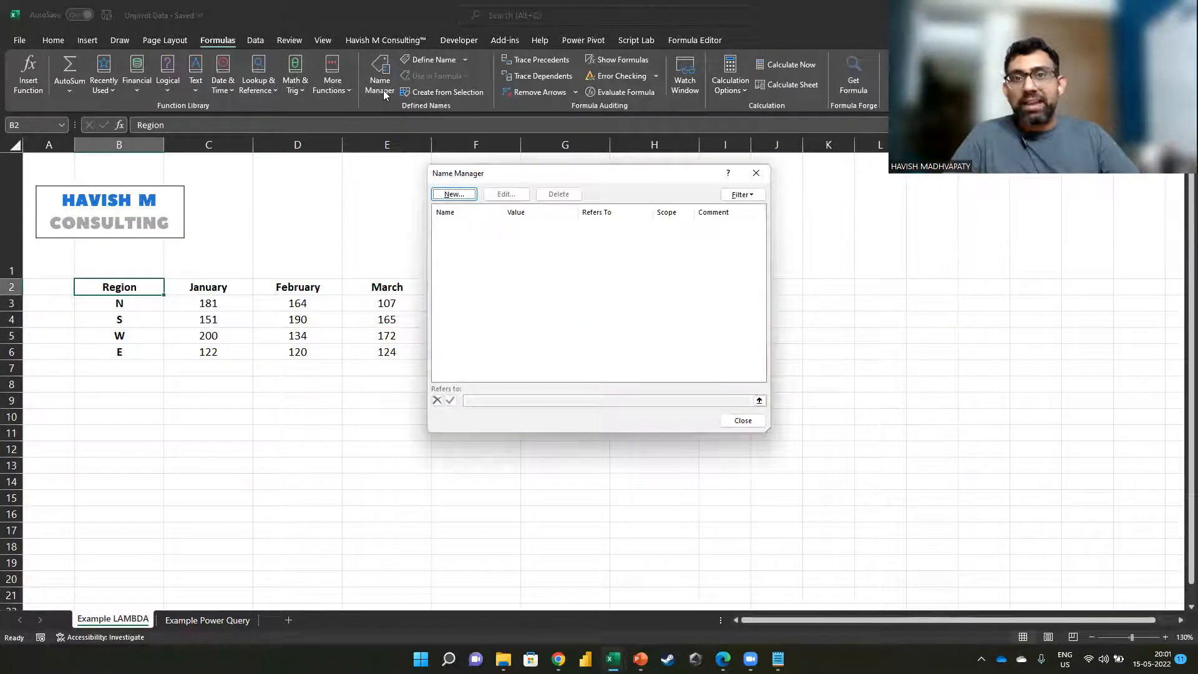
pyautogui.press('Escape')
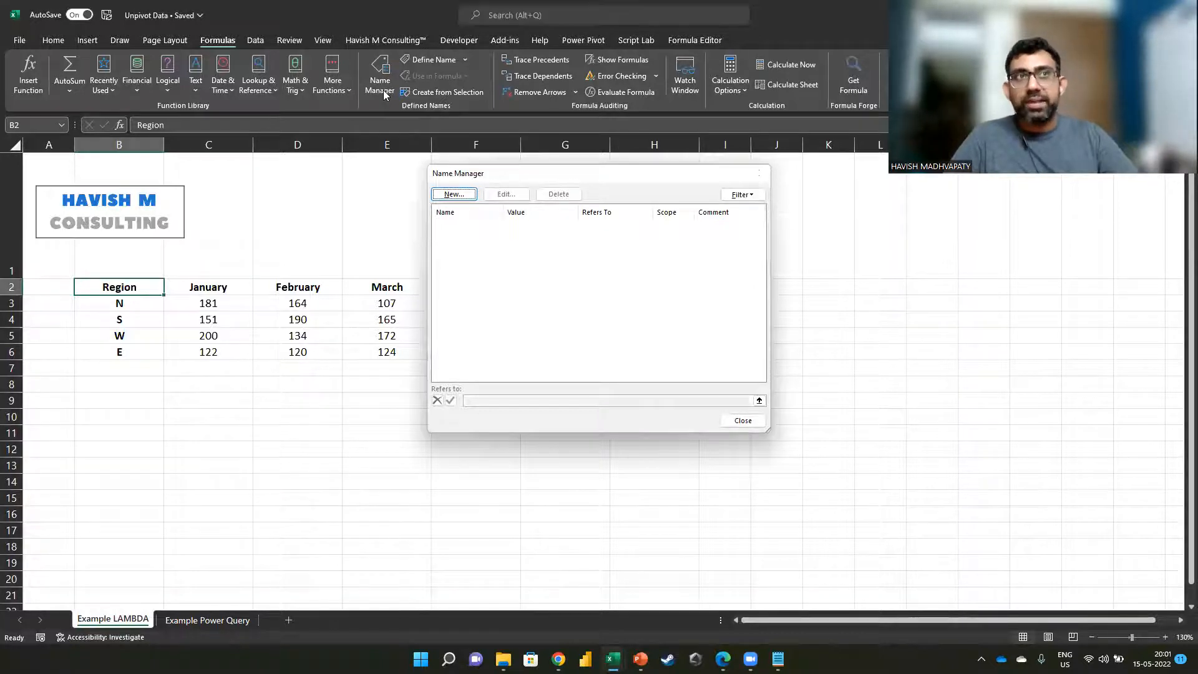
pyautogui.click(839, 311)
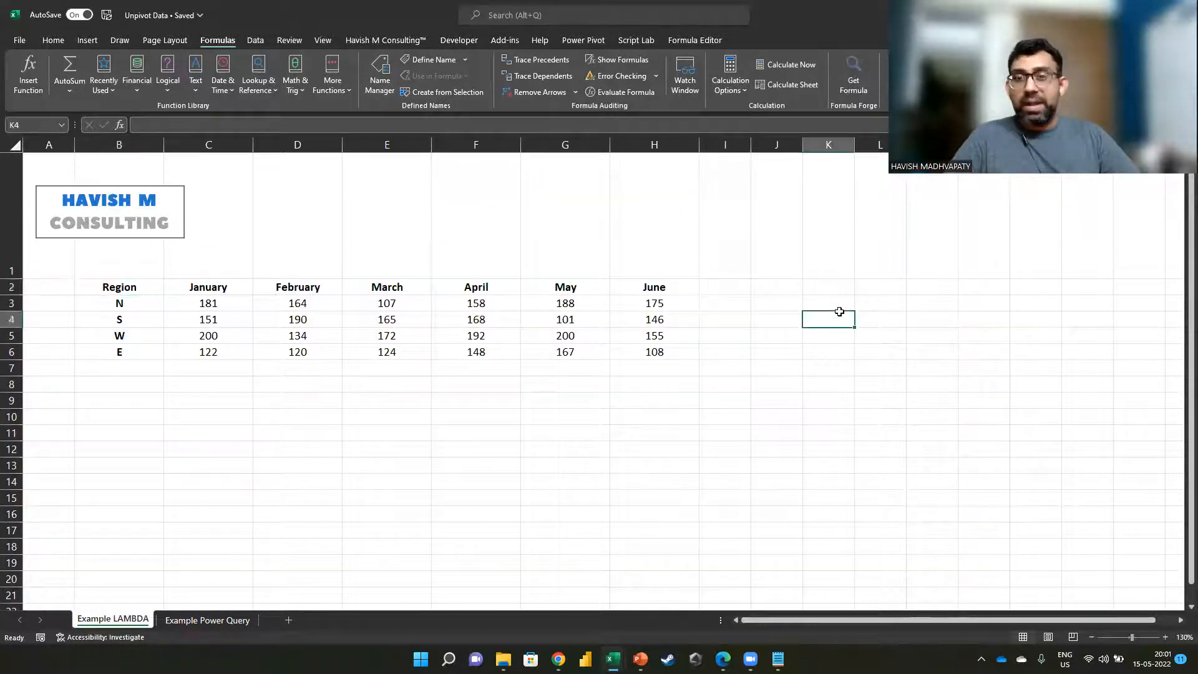
pyautogui.write('=lamb')
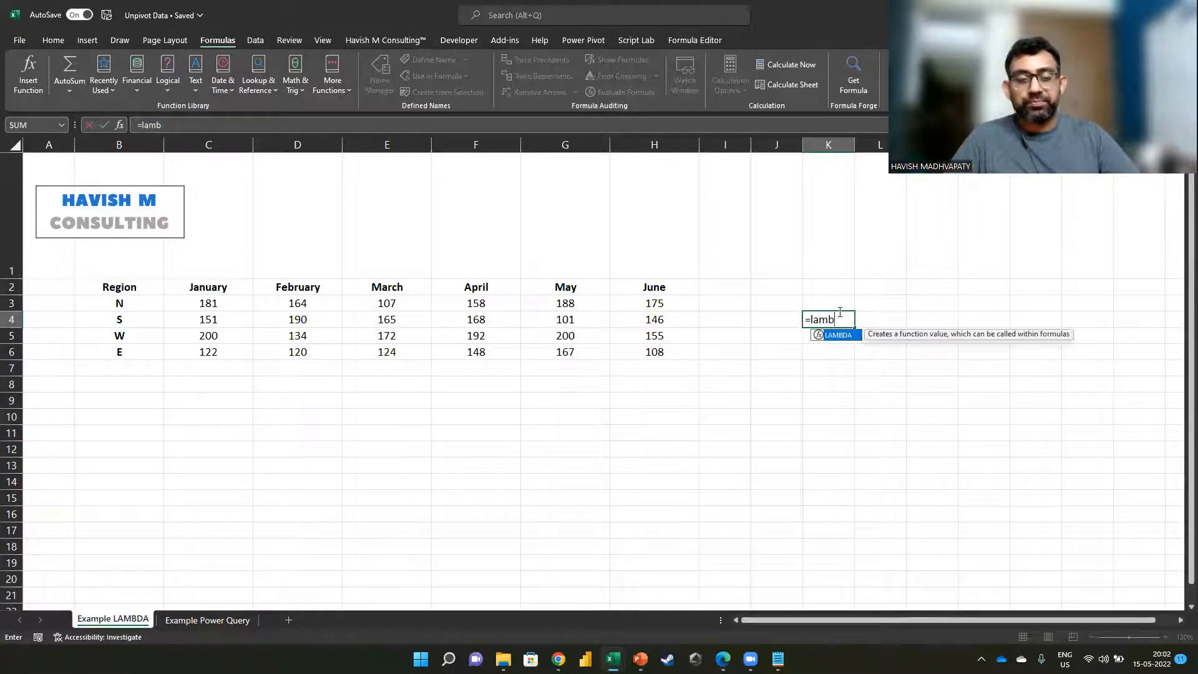
pyautogui.press('Escape')
pyautogui.press('Escape')
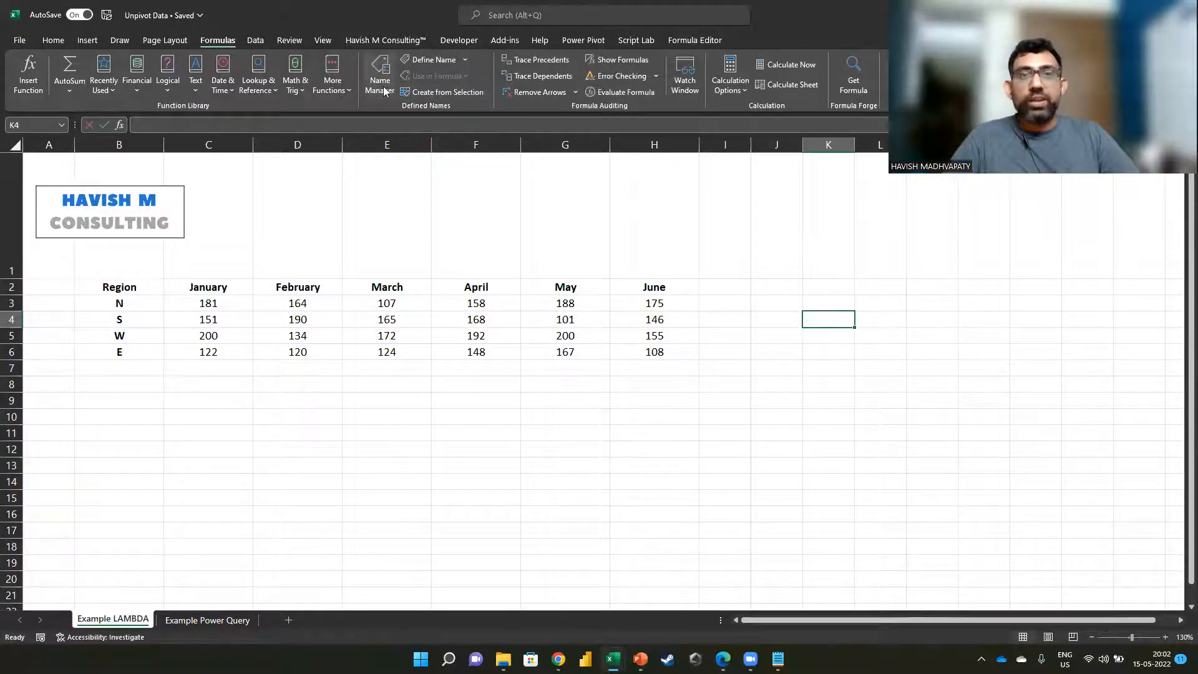
# Step: Define a workbook-scoped name Unpivot that refers to the copied LAMBDA formula
pyautogui.click(382, 88)
pyautogui.click(461, 197)
pyautogui.write('UNpivot')
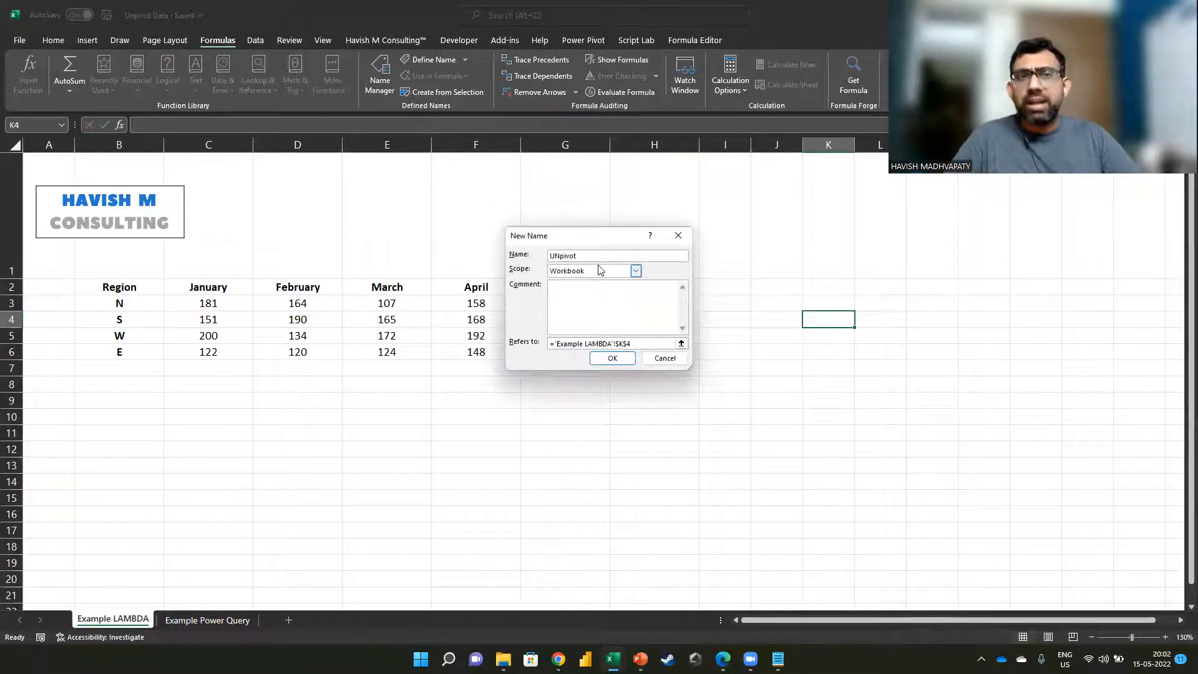
pyautogui.press('BackSpace')
pyautogui.write('n')
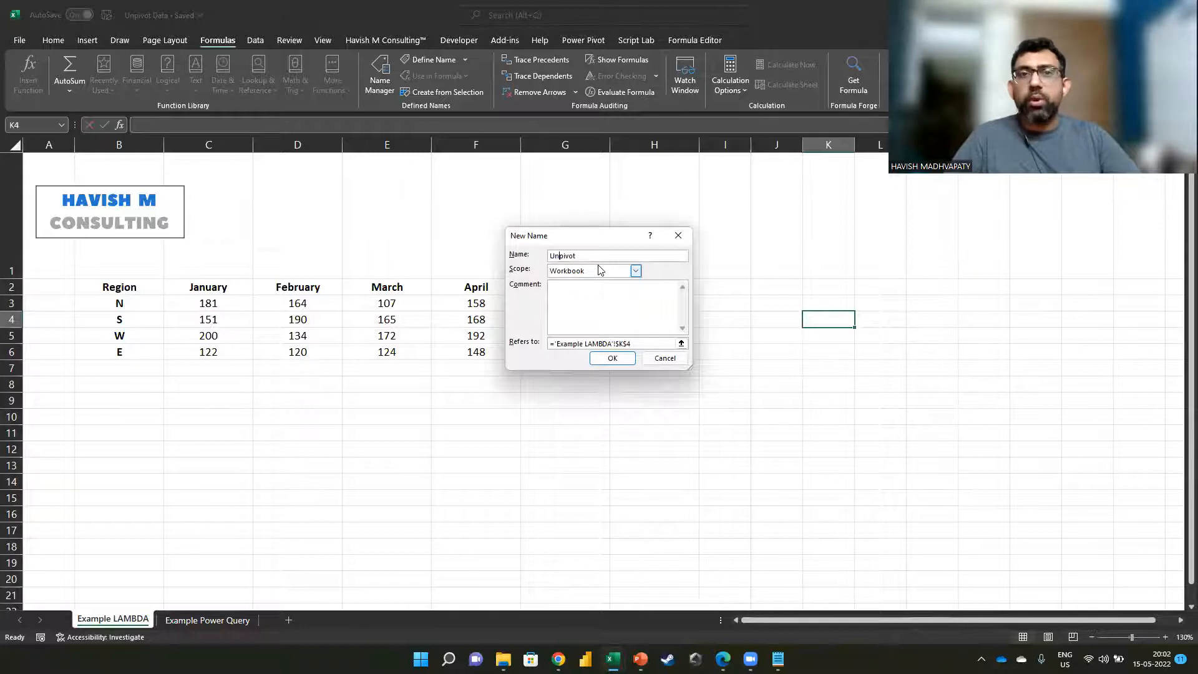
pyautogui.moveTo(643, 343); pyautogui.dragTo(548, 343)
pyautogui.moveTo(691, 369); pyautogui.dragTo(981, 498)
pyautogui.press('BackSpace')
pyautogui.hotkey('ctrl', 'v')
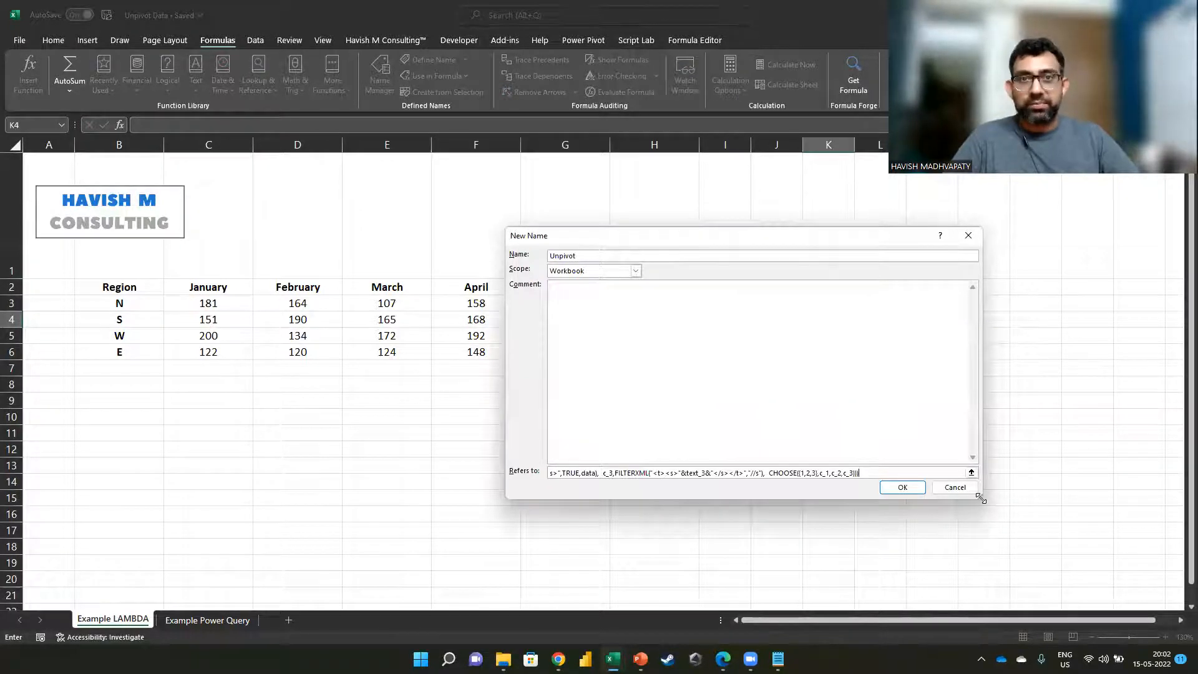
pyautogui.click(896, 491)
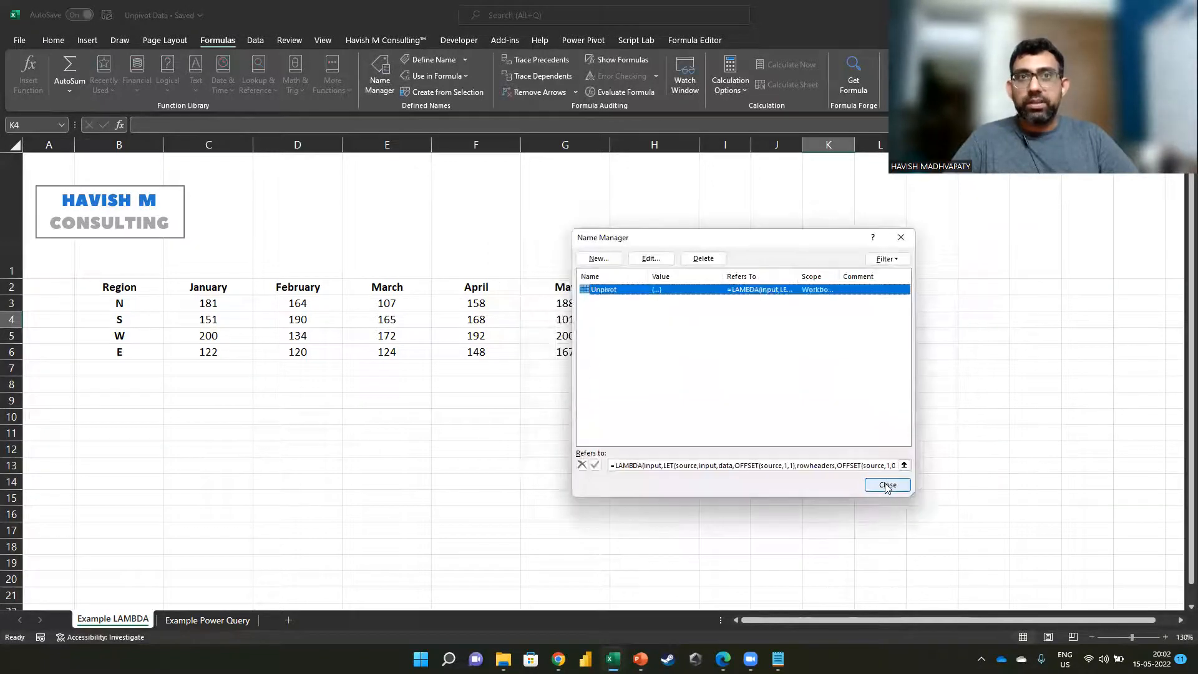
pyautogui.click(887, 487)
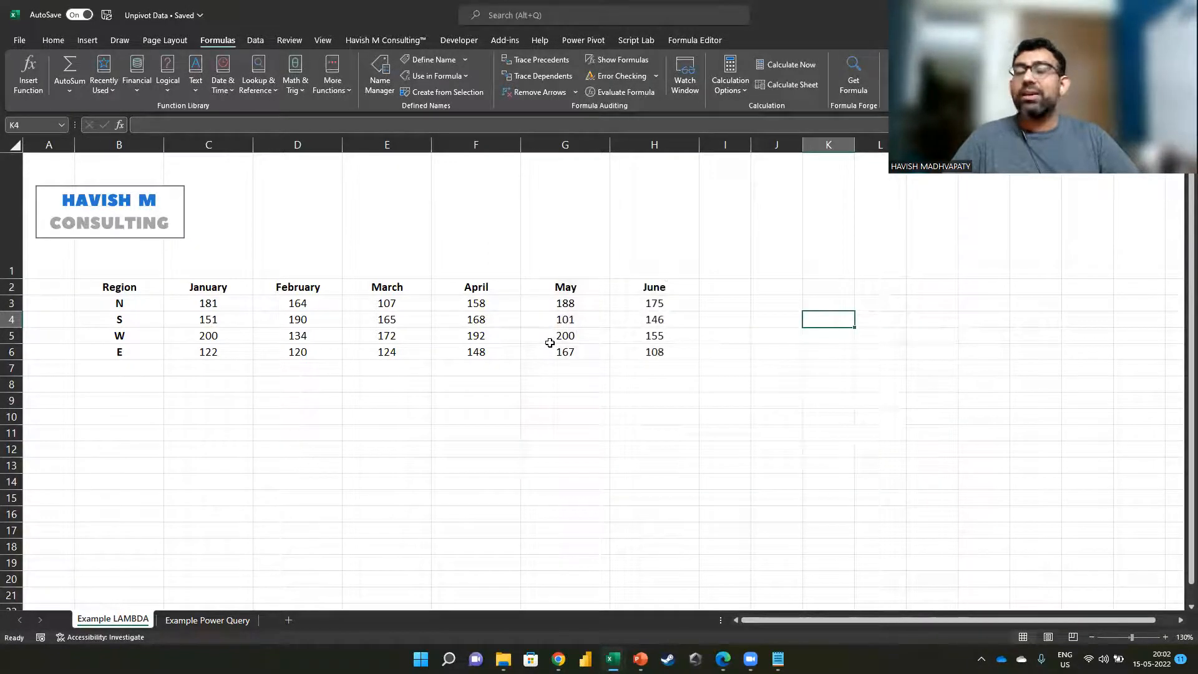
# Step: Enter the custom Unpivot function in cell J2 on the Example LAMBDA sheet, with the region table B2:H6 as its input
pyautogui.click(858, 302)
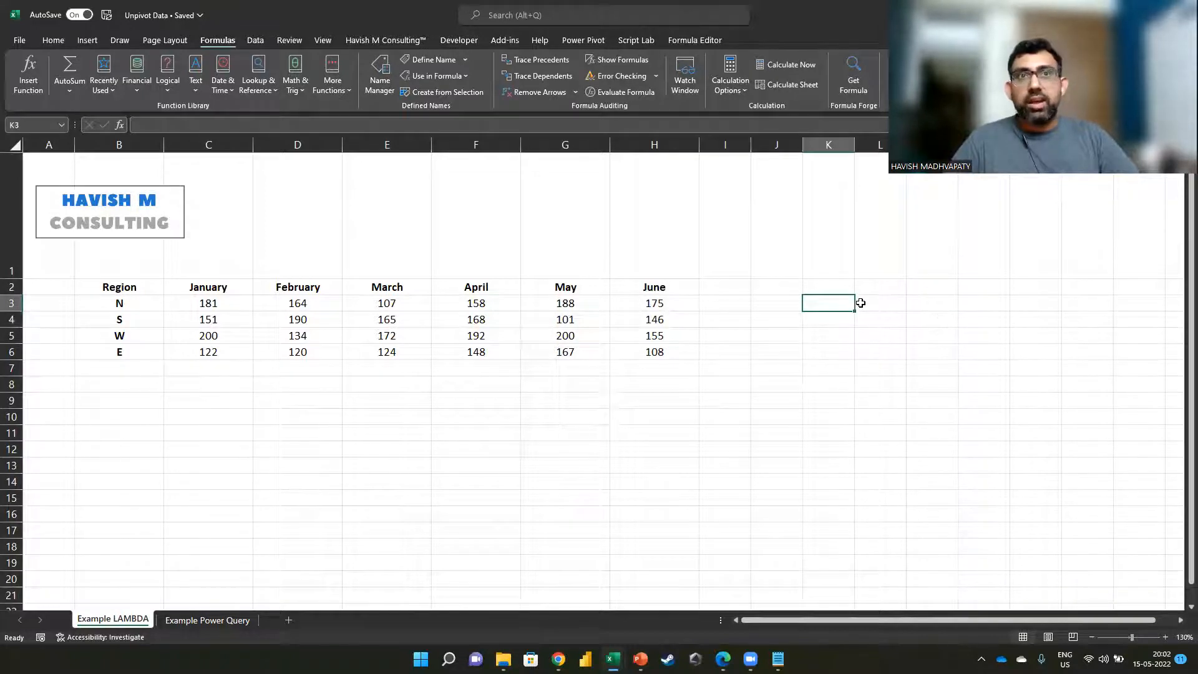
pyautogui.press('Left')
pyautogui.keyDown('ctrl'); pyautogui.scroll(-1, 809, 307); pyautogui.keyUp('ctrl')
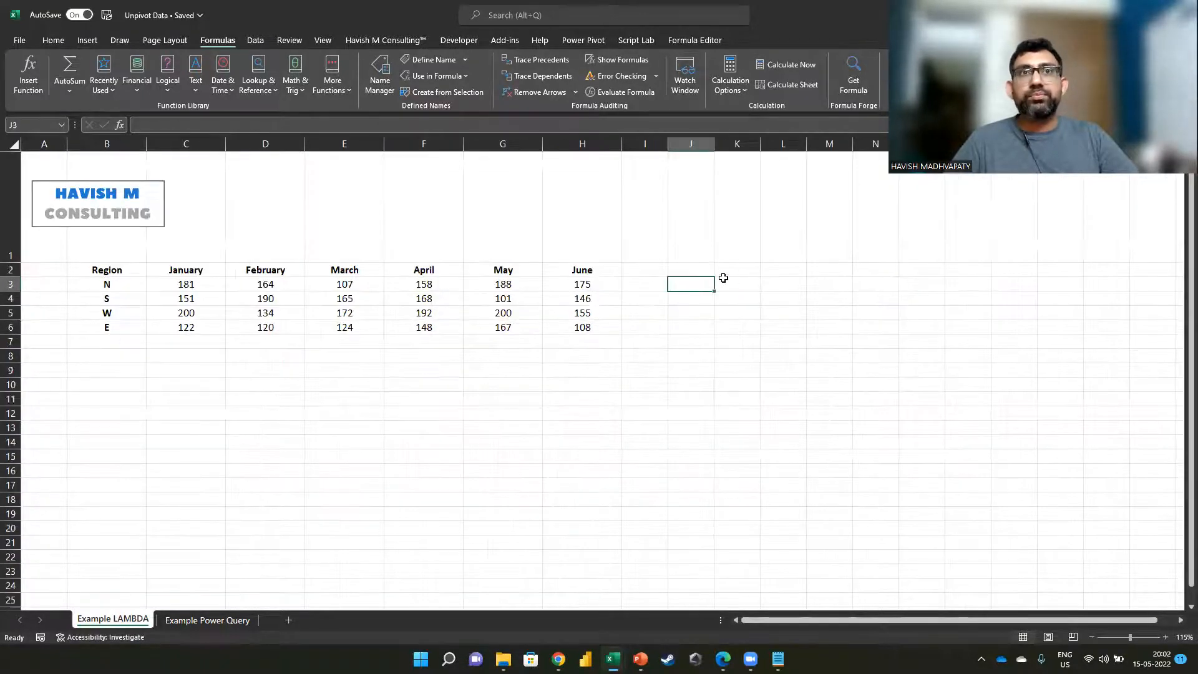
pyautogui.press('Up')
pyautogui.write('=un')
pyautogui.press('Down')
pyautogui.press('Down')
pyautogui.press('Down')
pyautogui.press('Tab')
pyautogui.press('Left')
pyautogui.press('Left')
pyautogui.press('Left')
pyautogui.press('Left')
pyautogui.press('Left')
pyautogui.press('Left')
pyautogui.press('Left')
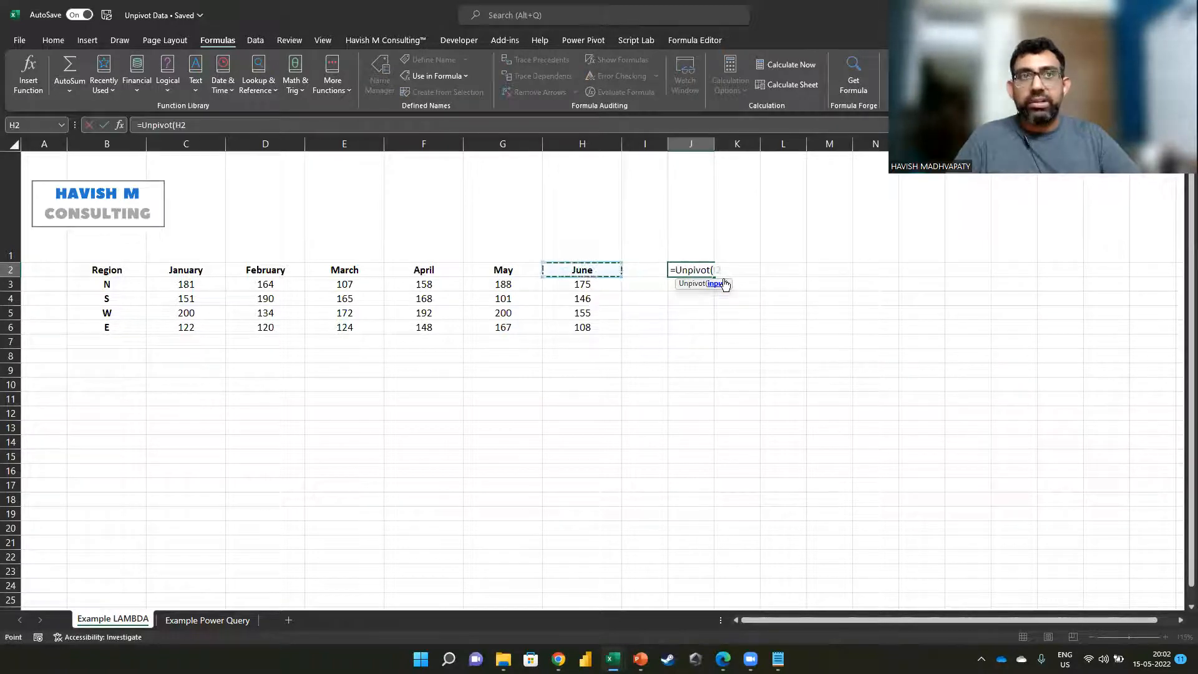
pyautogui.press('Left')
pyautogui.hotkey('ctrl', 'shift', 'Right')
pyautogui.hotkey('ctrl', 'shift', 'Down')
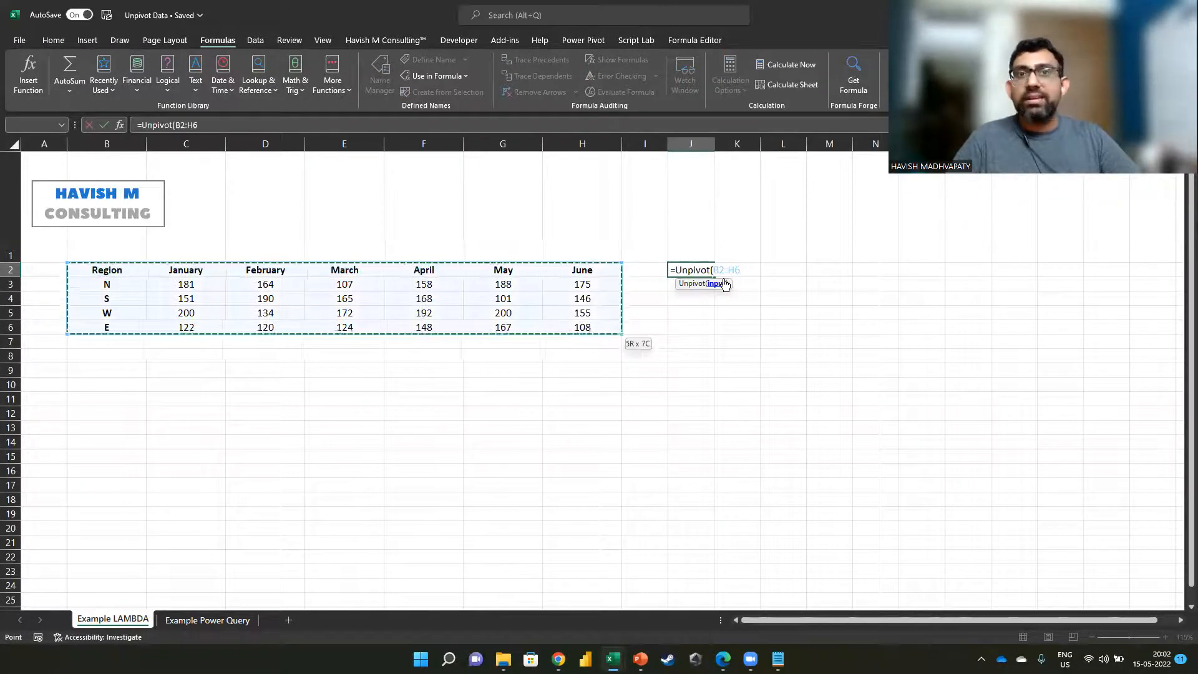
pyautogui.press('Return')
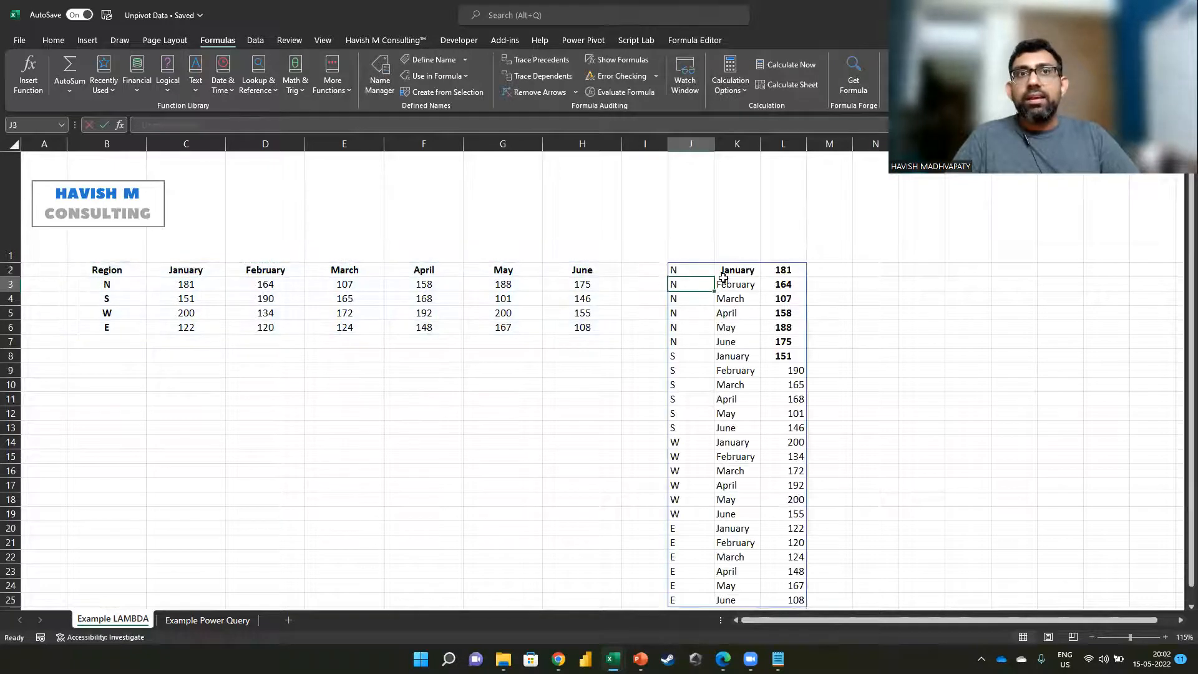
# Step: Examine the spilled Unpivot result from its first to its last row and the formula in J2
pyautogui.press('Up')
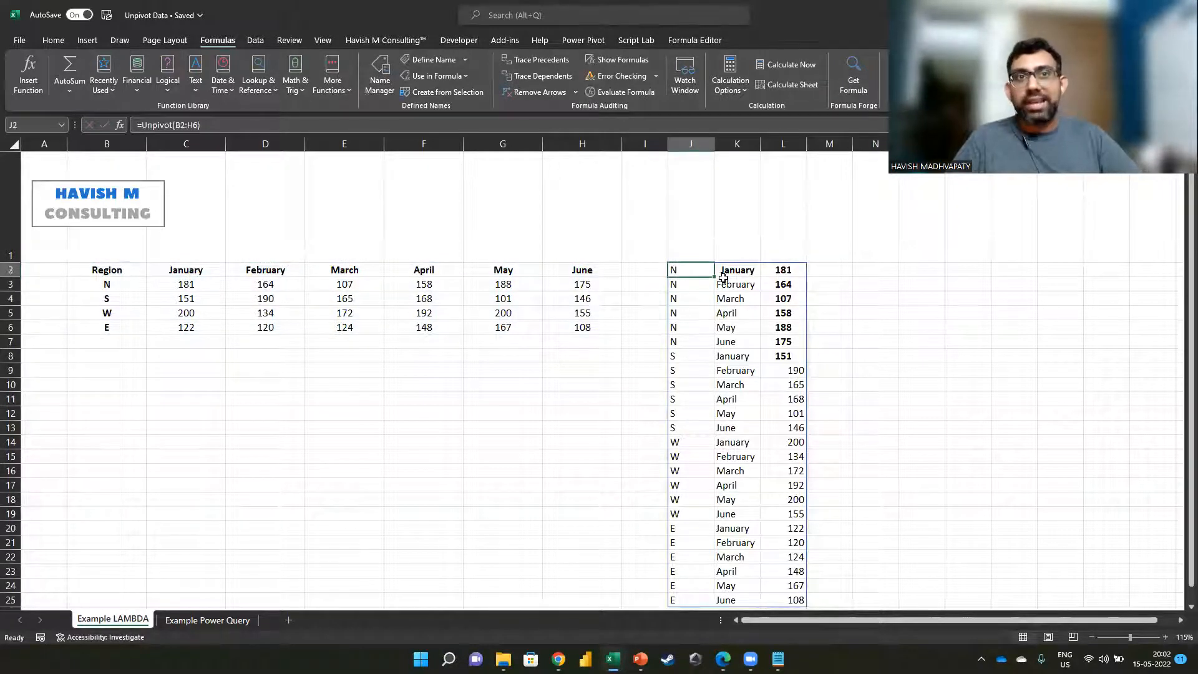
pyautogui.hotkey('ctrl', 'Down')
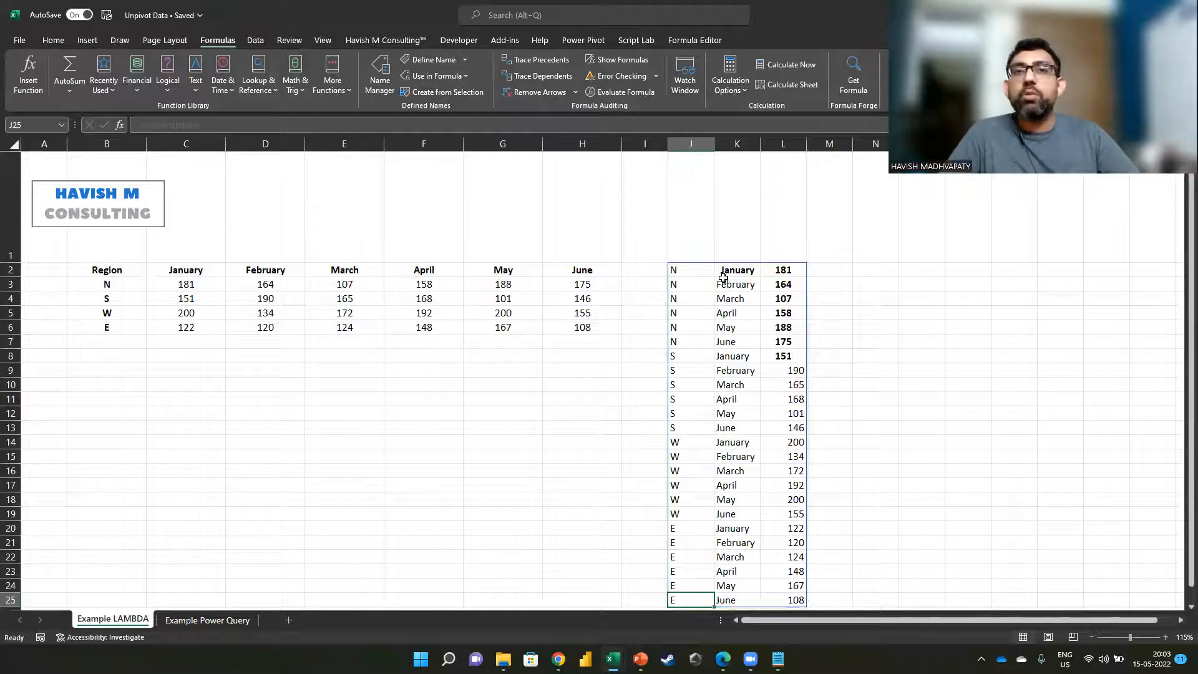
pyautogui.click(711, 268)
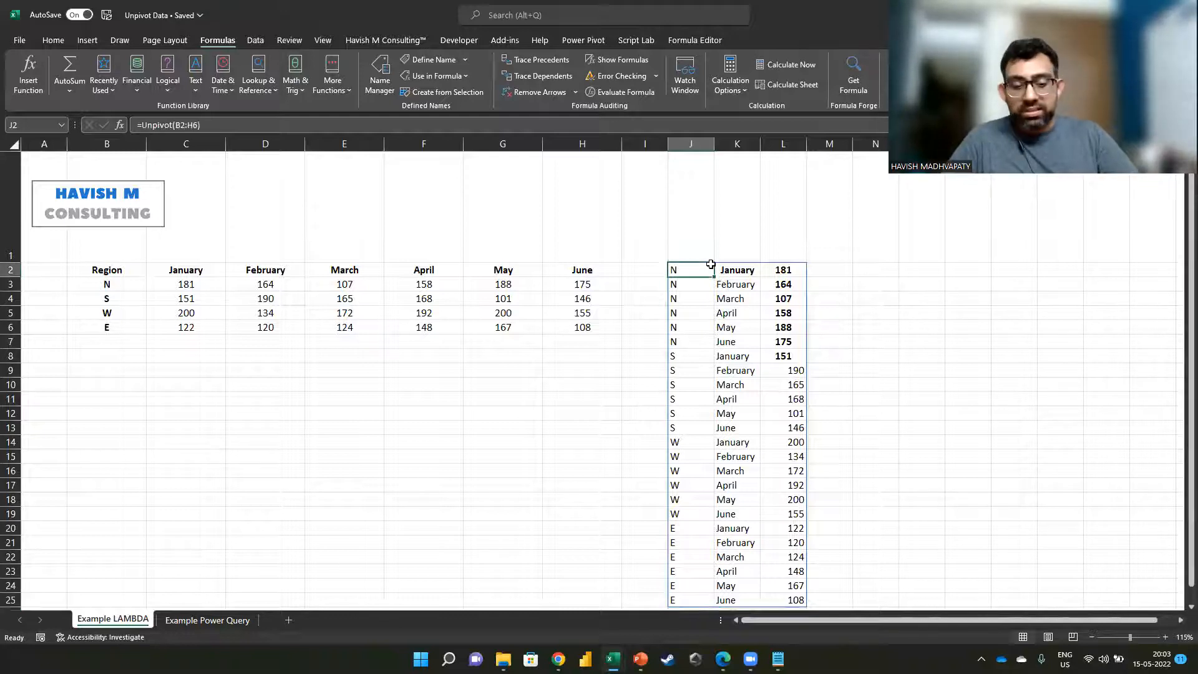
pyautogui.doubleClick(711, 267)
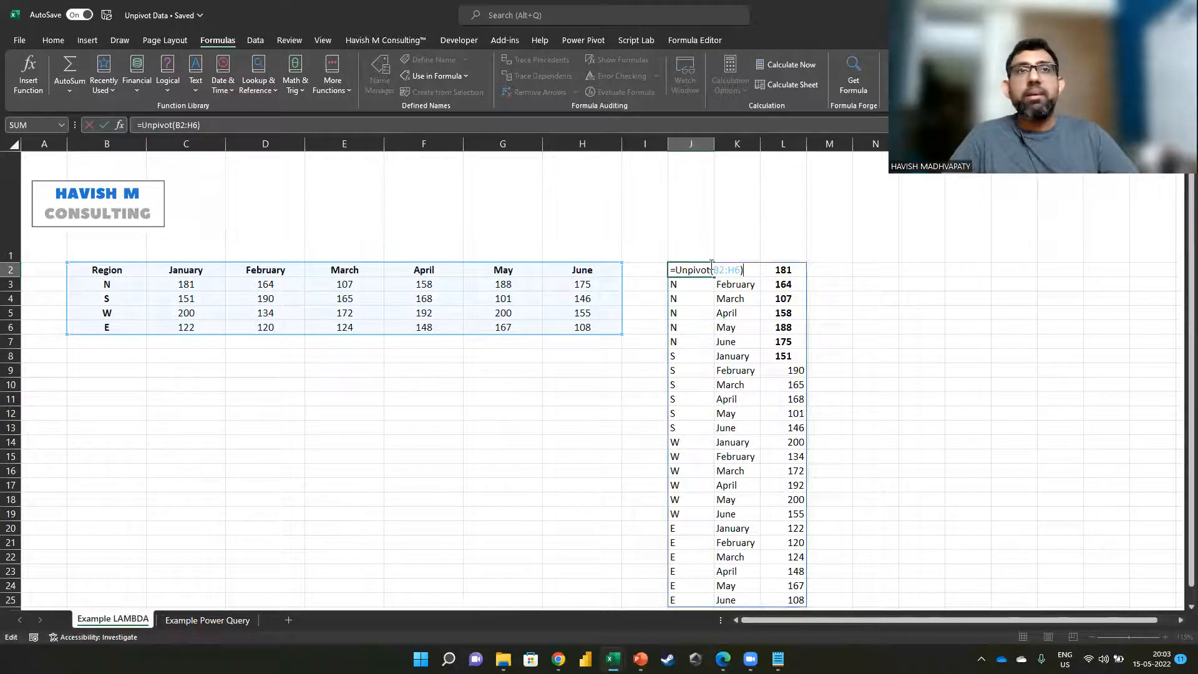
pyautogui.press('Escape')
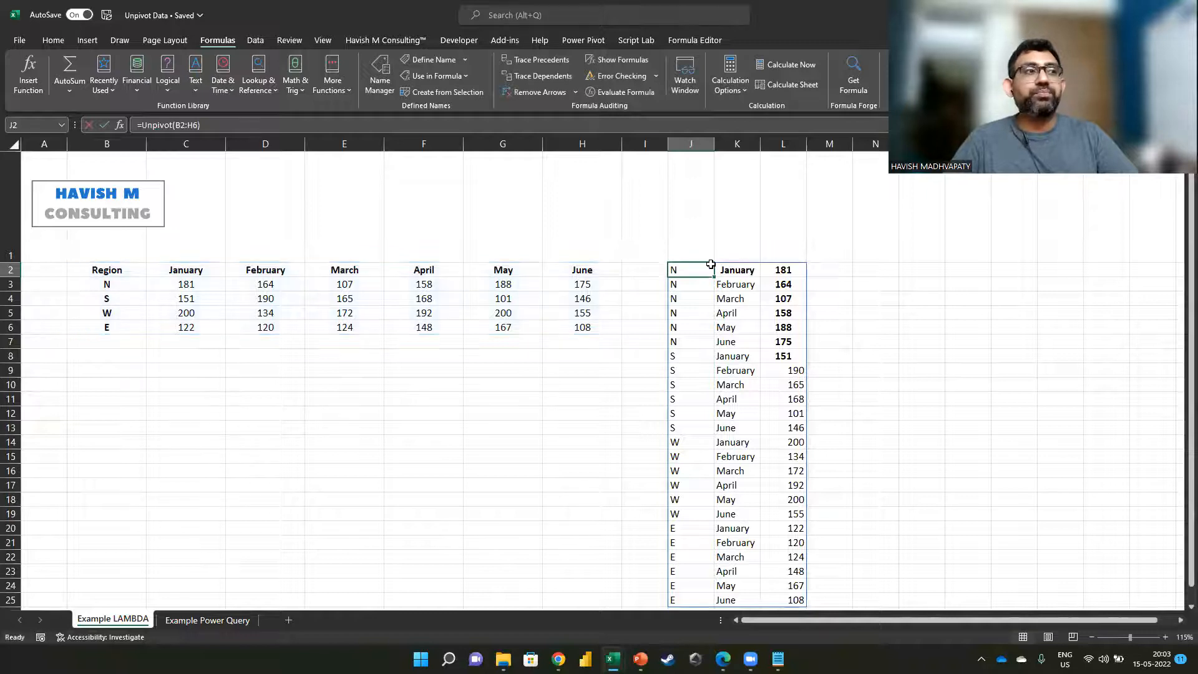
# Step: Bring the range B2:H6 on the Example Power Query sheet into Power Query as a table with headers
pyautogui.hotkey('ctrl', 'pagedown')
pyautogui.click(497, 300)
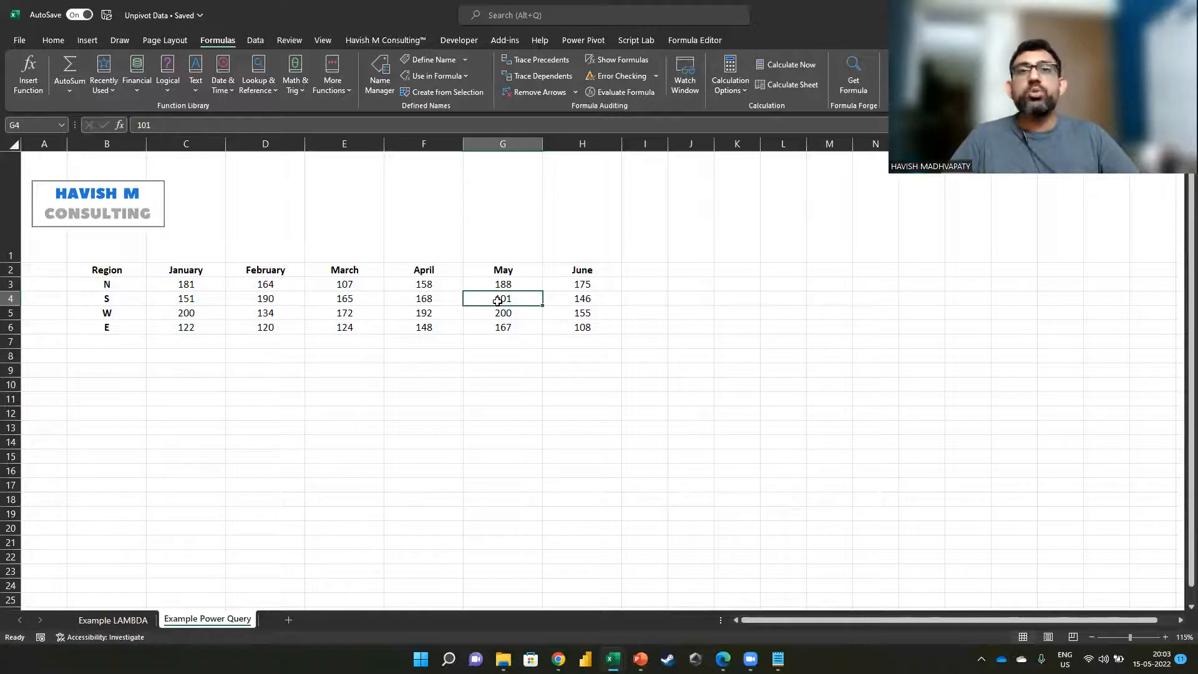
pyautogui.click(319, 287)
pyautogui.hotkey('ctrl', 'a')
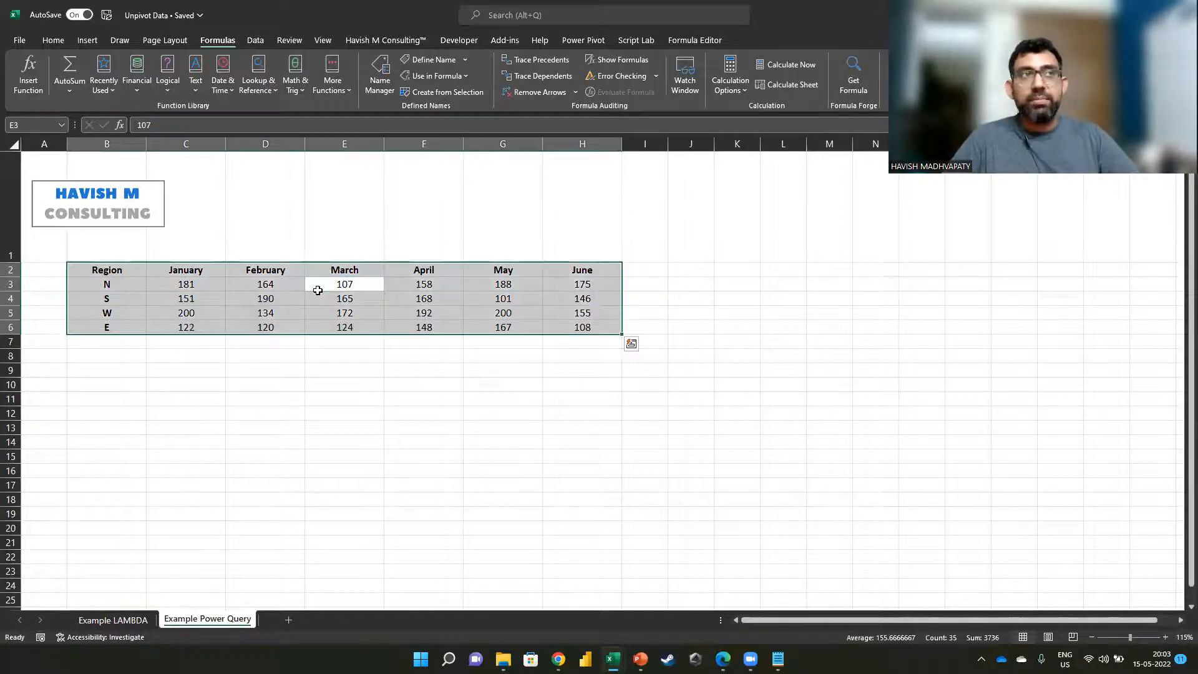
pyautogui.click(256, 43)
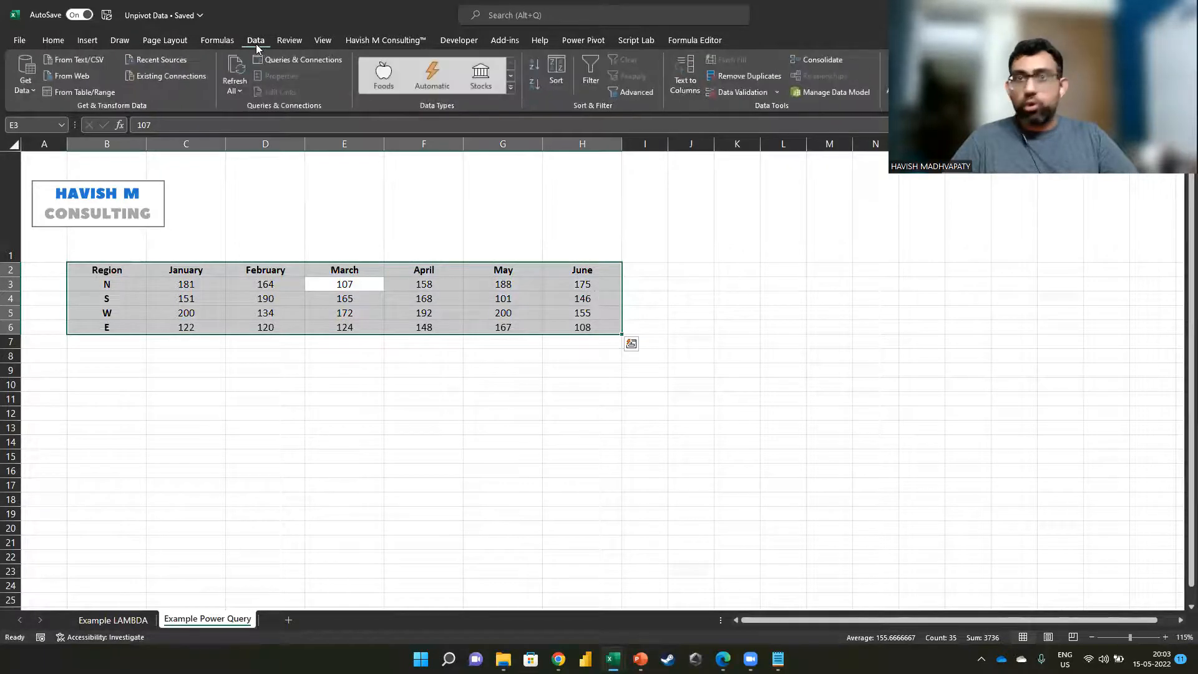
pyautogui.click(96, 95)
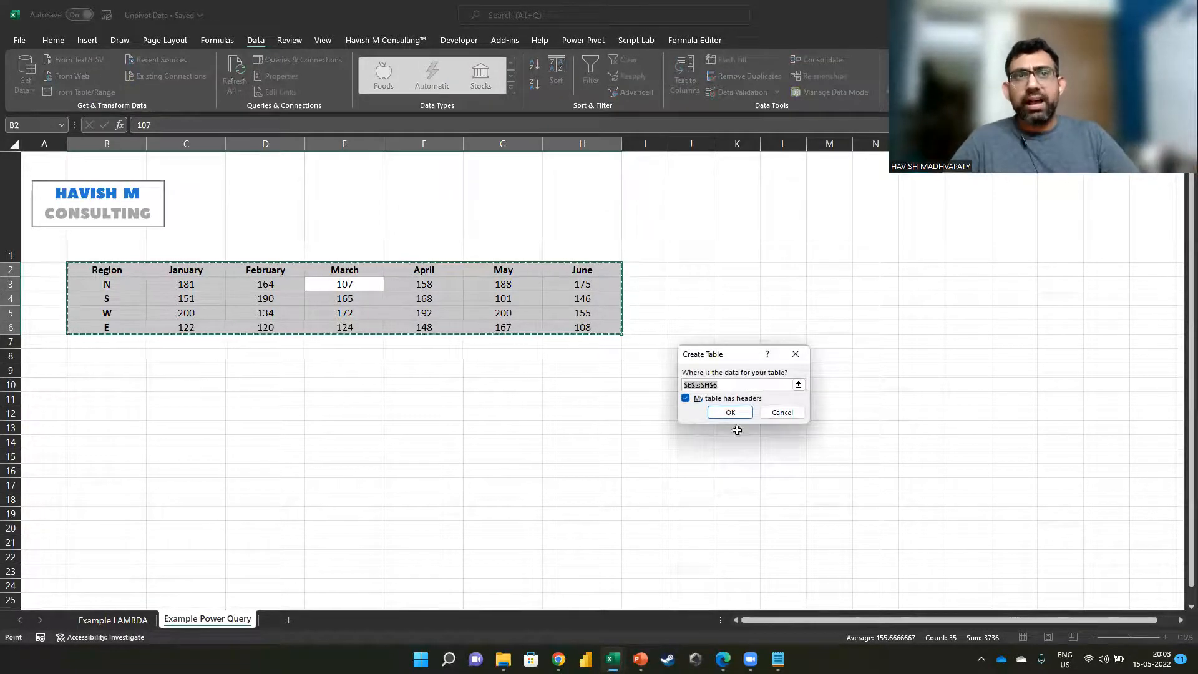
pyautogui.click(727, 414)
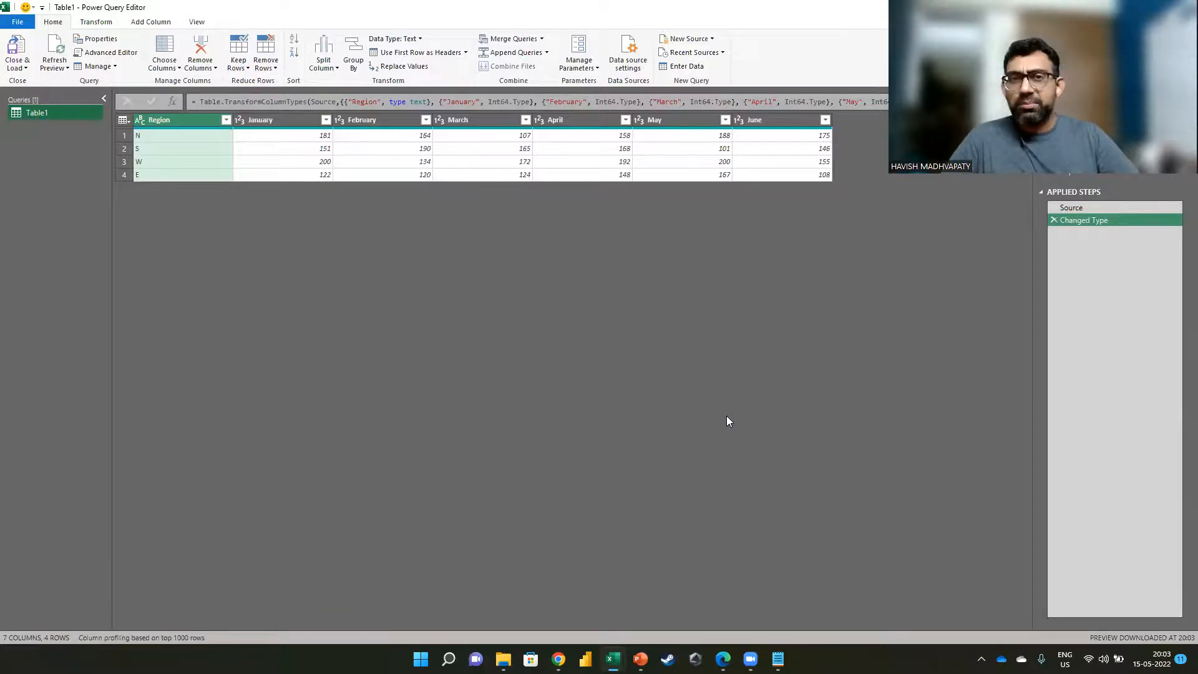
# Step: Unpivot all columns except Region, and rename the resulting Attribute column to Month and the Value column to Sales
pyautogui.rightClick(194, 124)
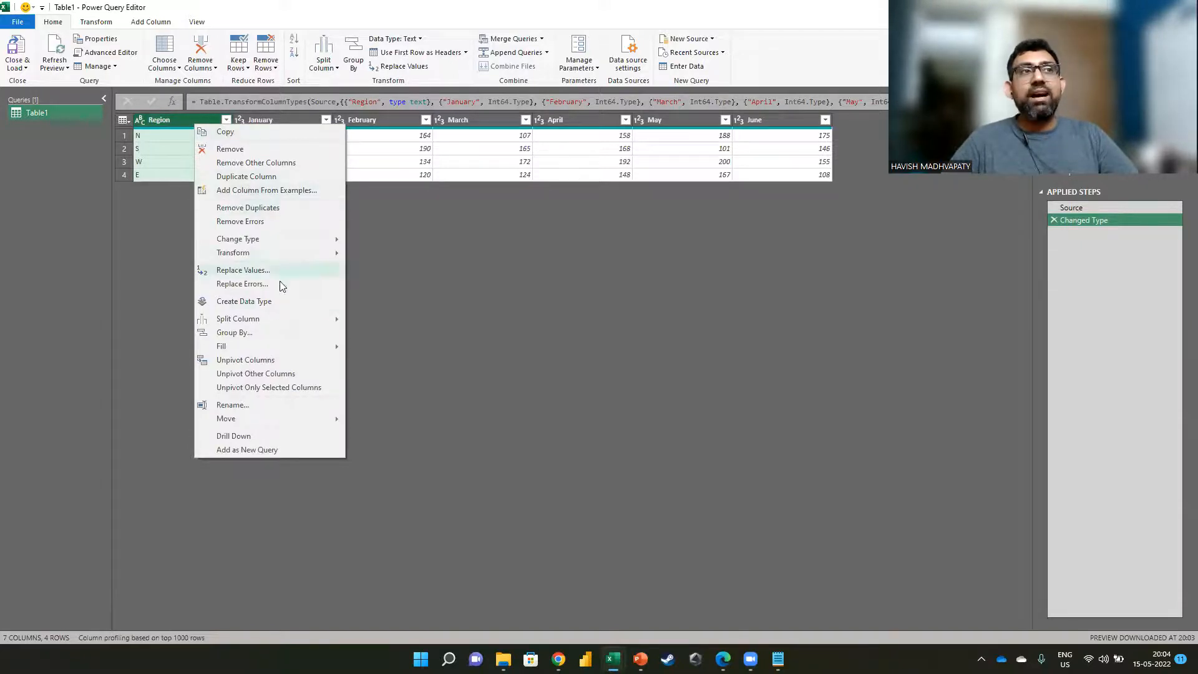
pyautogui.click(267, 374)
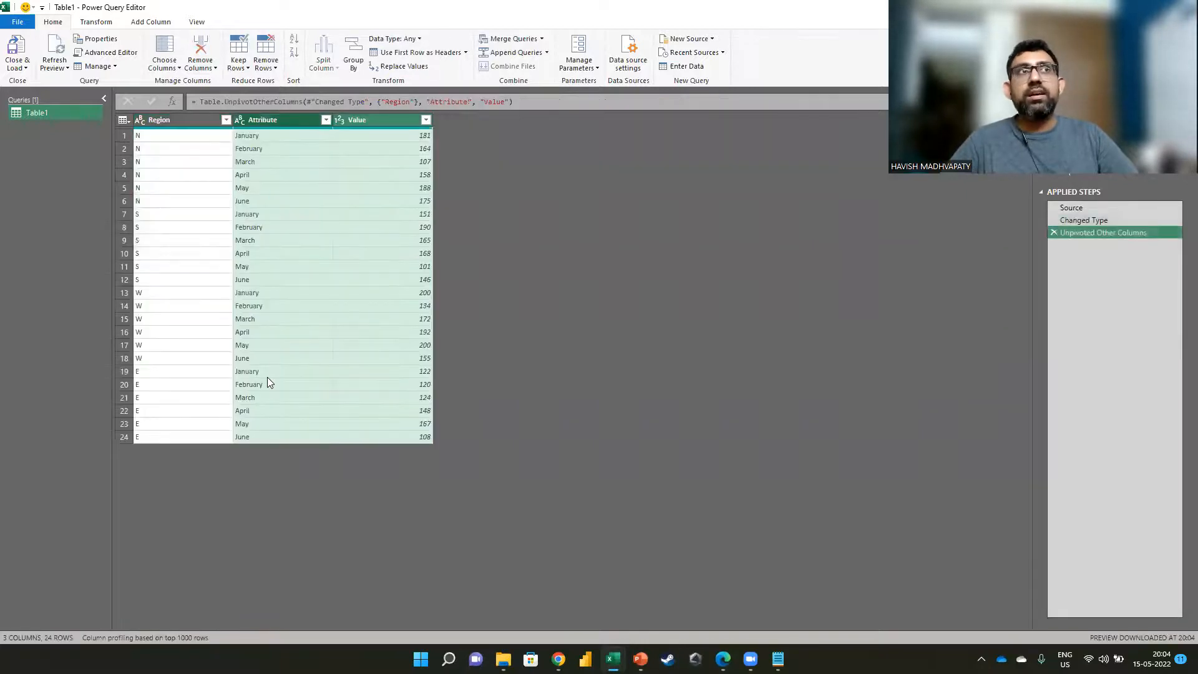
pyautogui.doubleClick(279, 117)
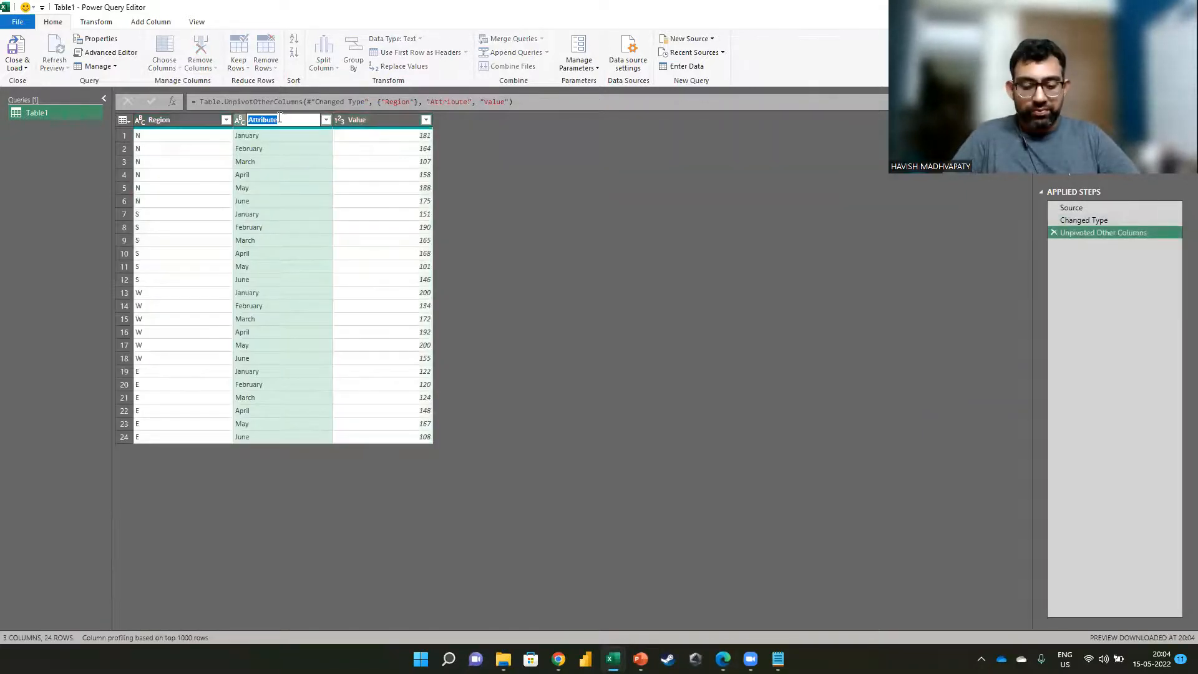
pyautogui.write('Month')
pyautogui.press('Return')
pyautogui.doubleClick(375, 123)
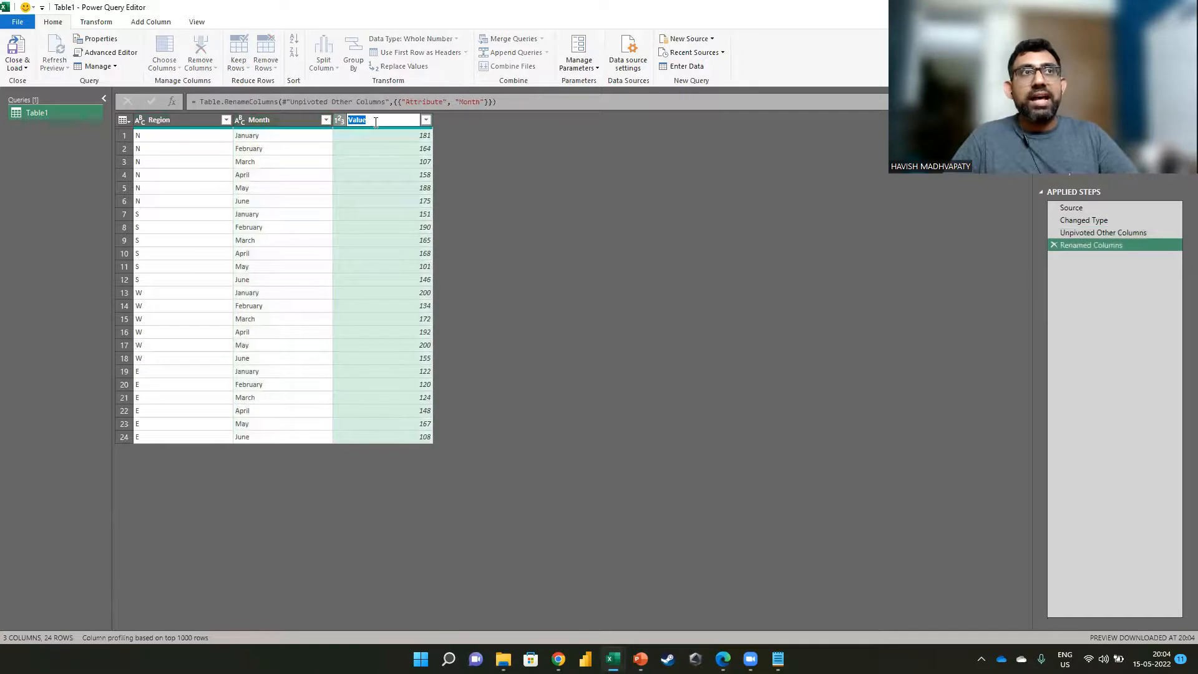
pyautogui.write('Sales')
pyautogui.press('Return')
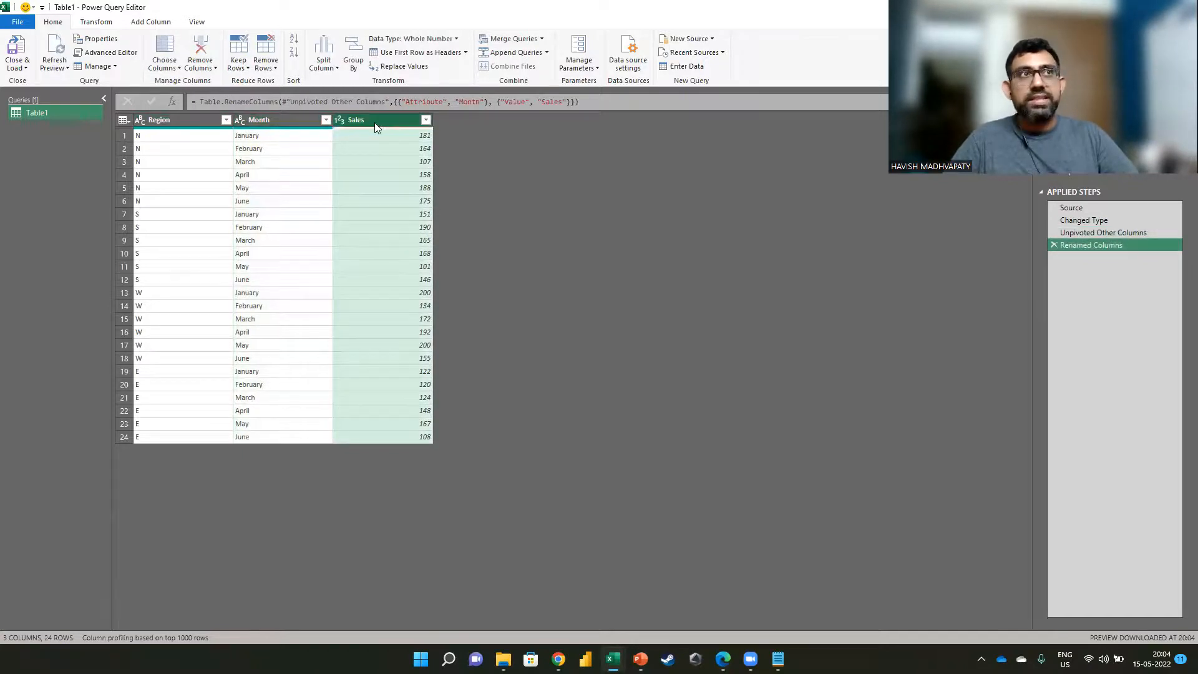
# Step: Close the query editor and load the unpivoted query into a new worksheet
pyautogui.click(13, 45)
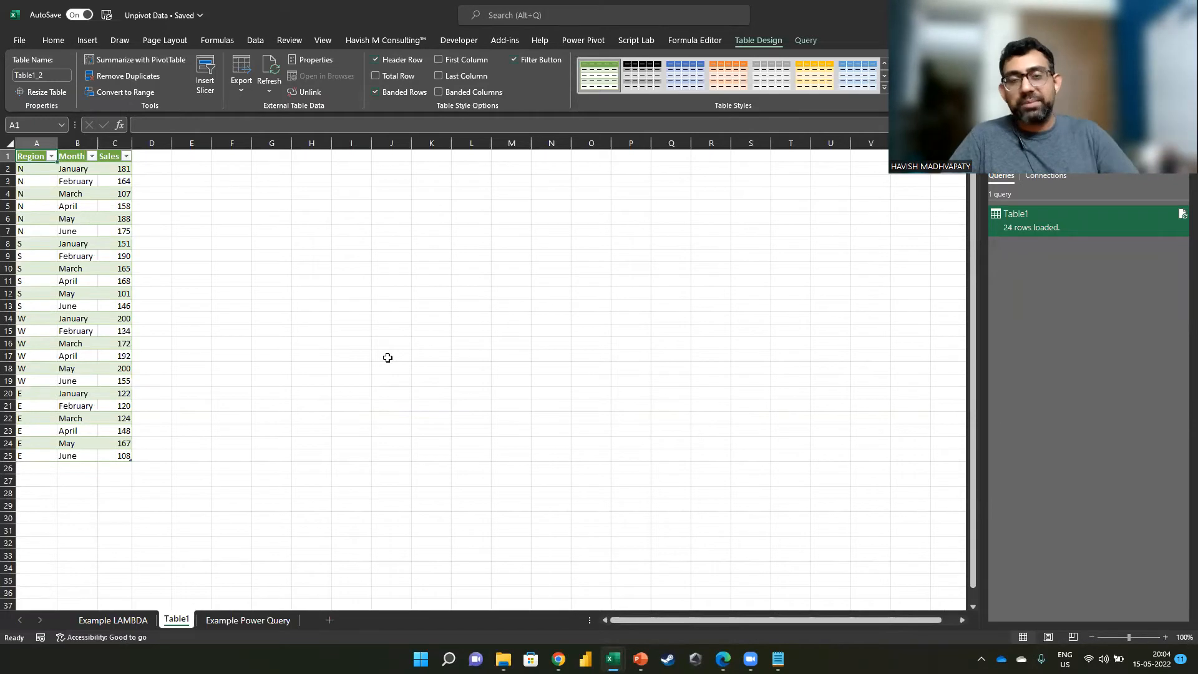
pyautogui.hotkey('alt', 'q')
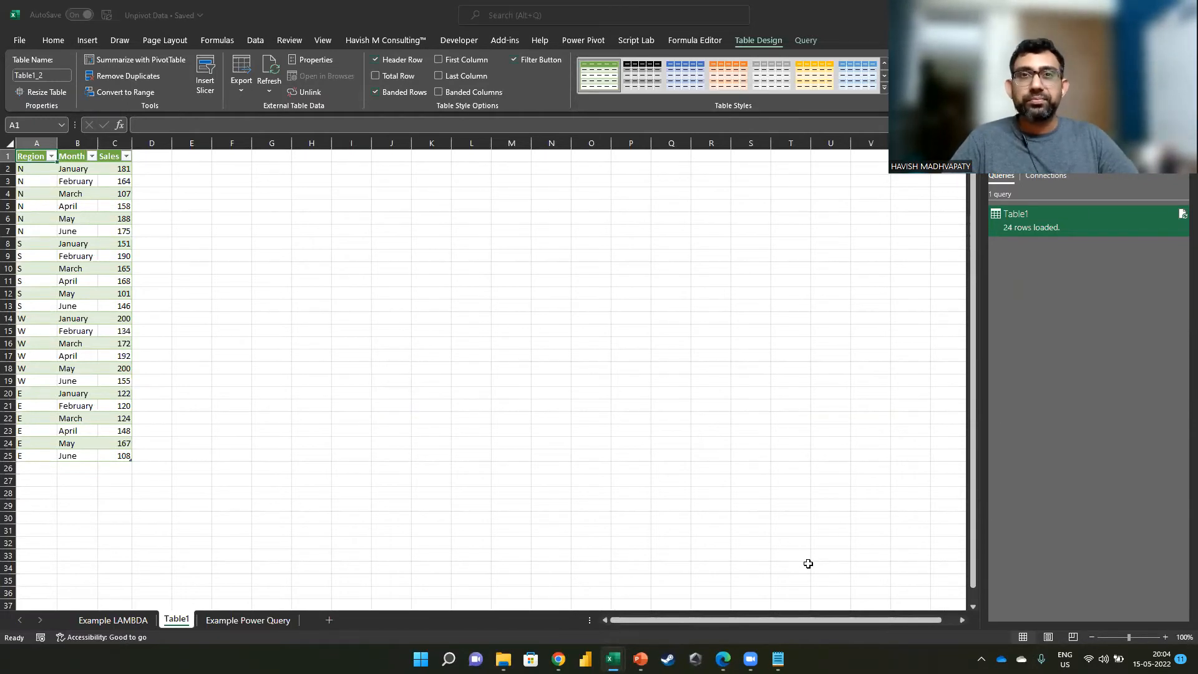